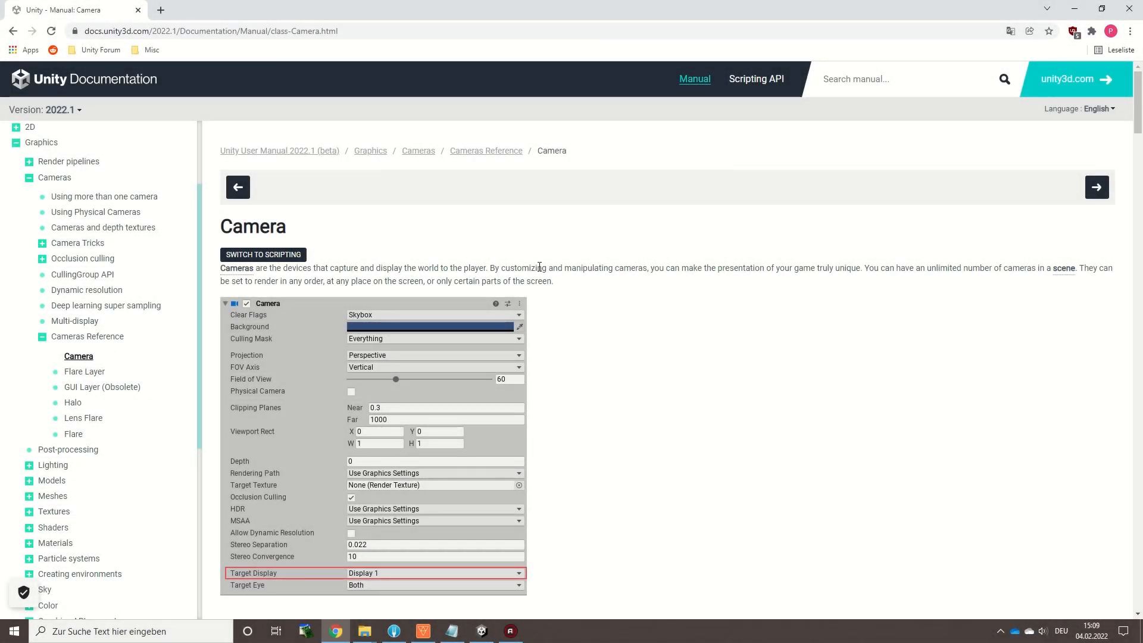
Read through the Unity manual pages on the Camera and Character Controller components, including their properties and details
{"action": "scroll", "coordinate": [539, 267], "scroll_direction": "down", "scroll_amount": 7}
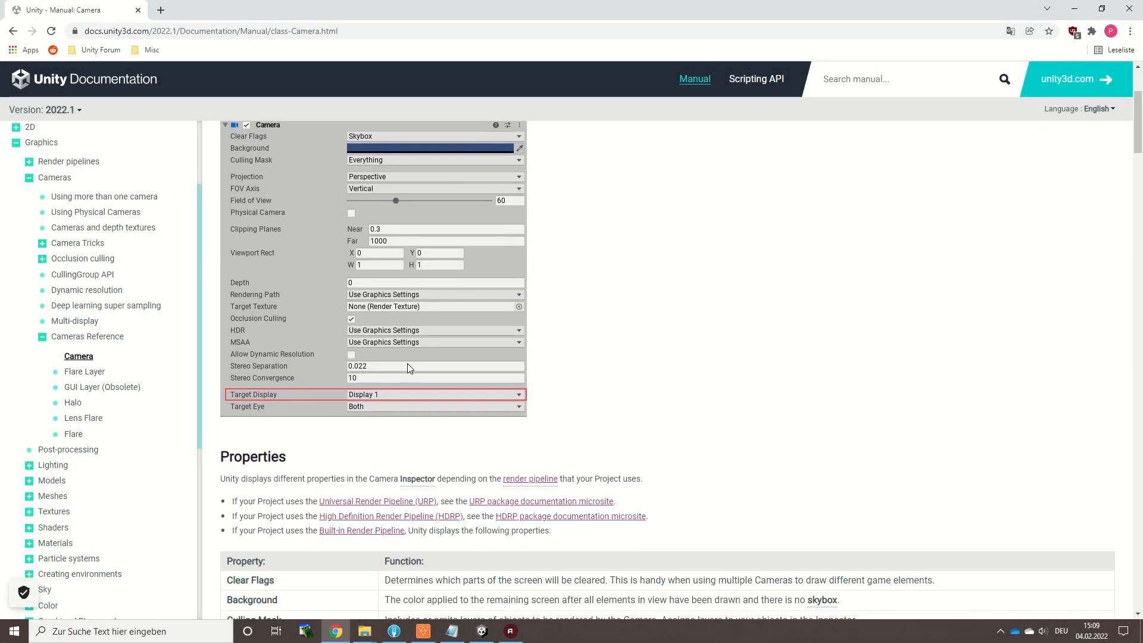
{"action": "scroll", "coordinate": [655, 473], "scroll_direction": "down", "scroll_amount": 6}
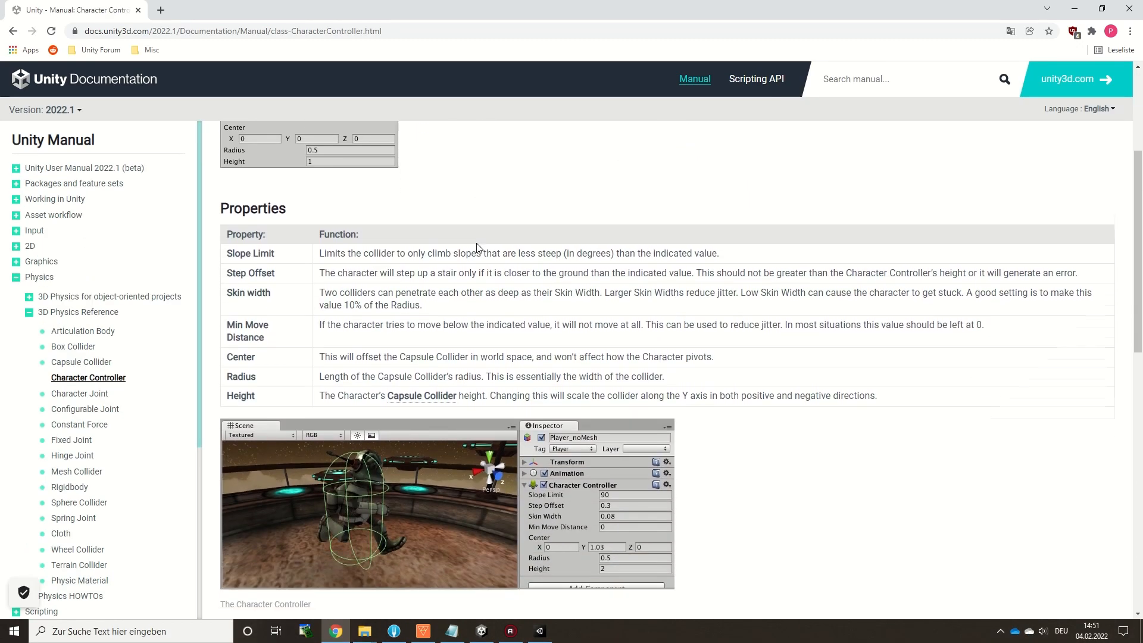
{"action": "scroll", "coordinate": [477, 247], "scroll_direction": "down", "scroll_amount": 1}
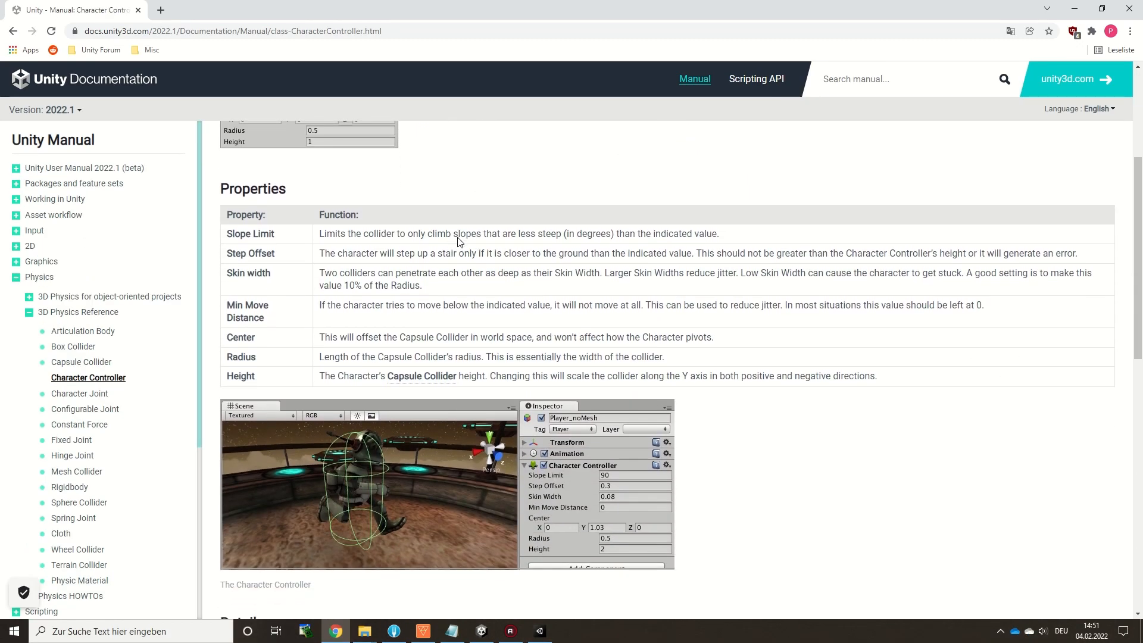
{"action": "scroll", "coordinate": [438, 410], "scroll_direction": "down", "scroll_amount": 5}
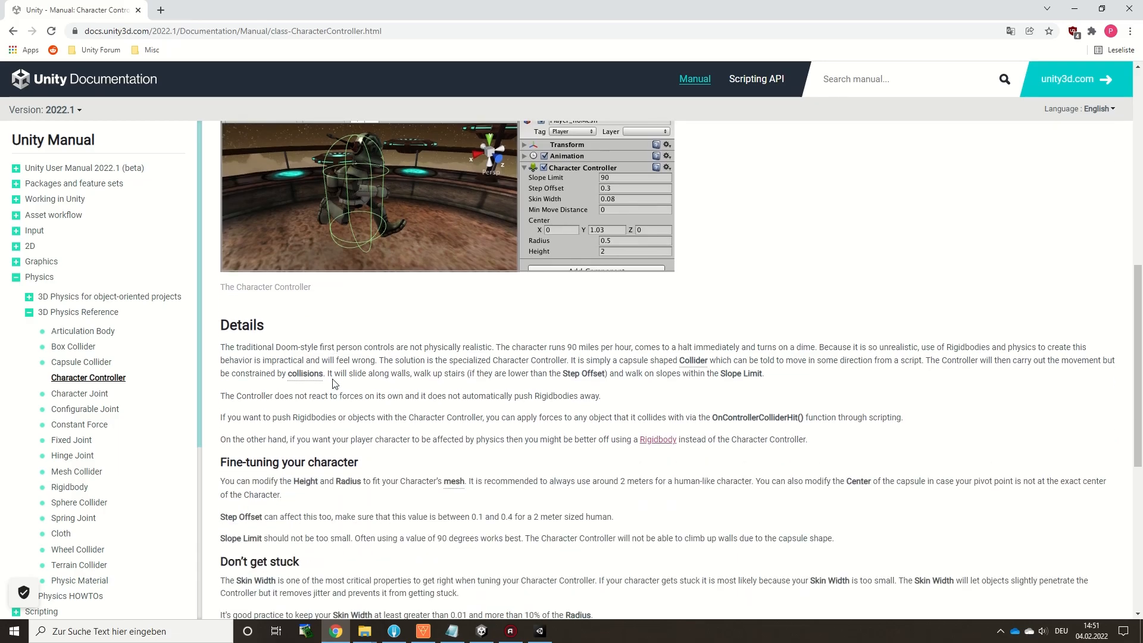
{"action": "scroll", "coordinate": [447, 485], "scroll_direction": "down", "scroll_amount": 3}
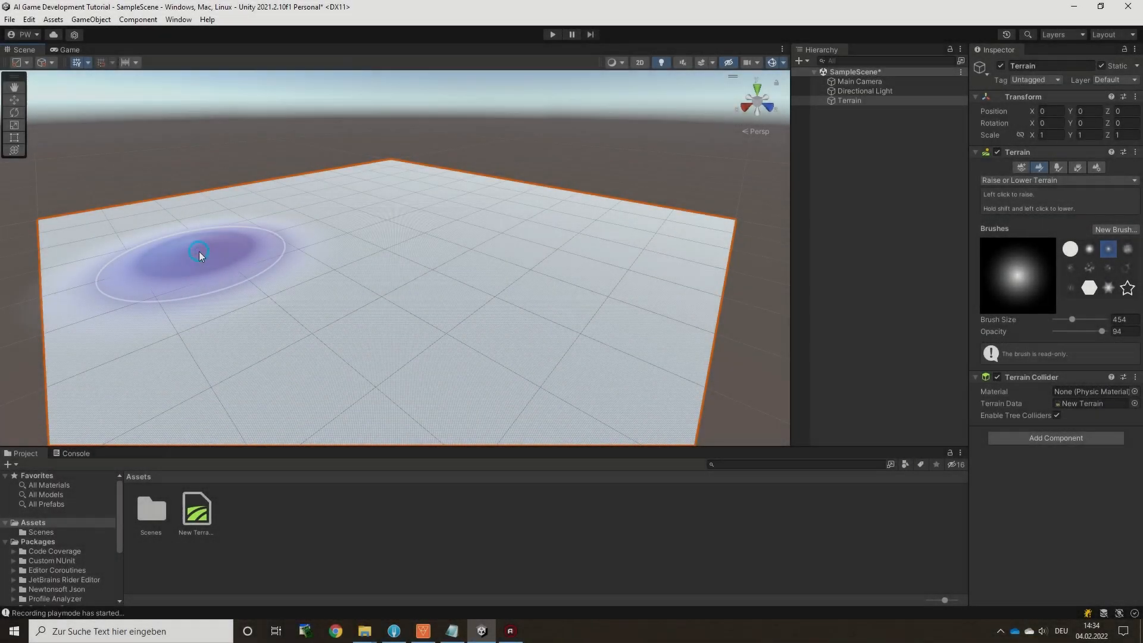
Raise hills across the terrain with the soft round brush and paint the slopes with the stone texture layer
{"action": "mouse_move", "coordinate": [199, 252]}
{"action": "left_mouse_down"}
{"action": "mouse_move", "coordinate": [270, 214]}
{"action": "mouse_move", "coordinate": [327, 212]}
{"action": "left_mouse_up"}
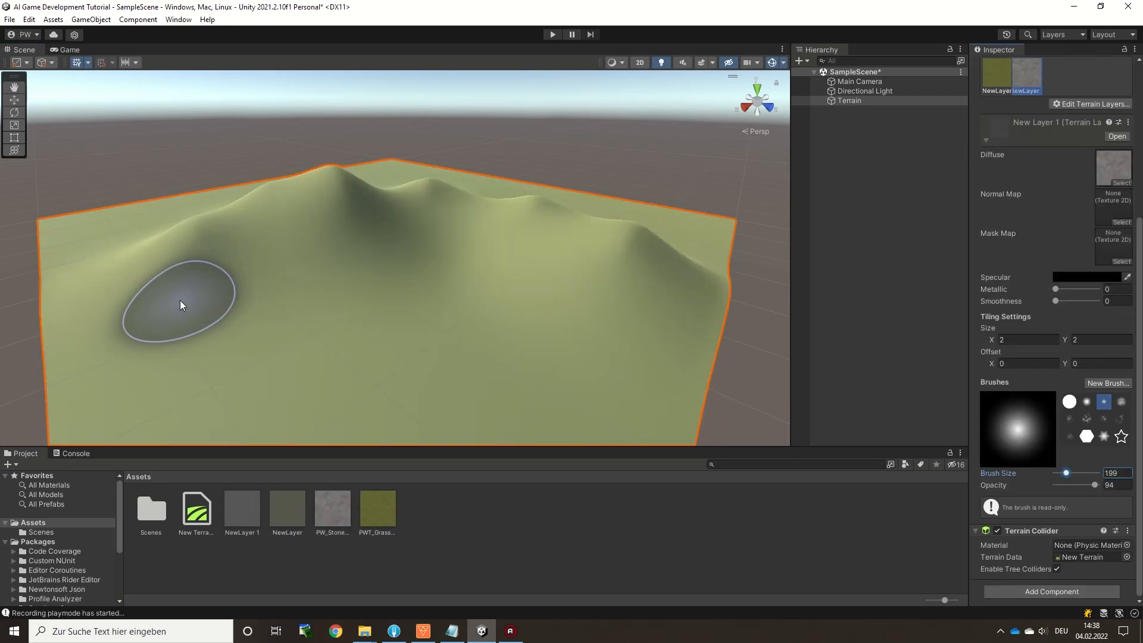
{"action": "mouse_move", "coordinate": [180, 300]}
{"action": "left_mouse_down"}
{"action": "mouse_move", "coordinate": [140, 299]}
{"action": "mouse_move", "coordinate": [168, 234]}
{"action": "mouse_move", "coordinate": [260, 236]}
{"action": "mouse_move", "coordinate": [297, 195]}
{"action": "mouse_move", "coordinate": [356, 219]}
{"action": "mouse_move", "coordinate": [342, 235]}
{"action": "left_mouse_up"}
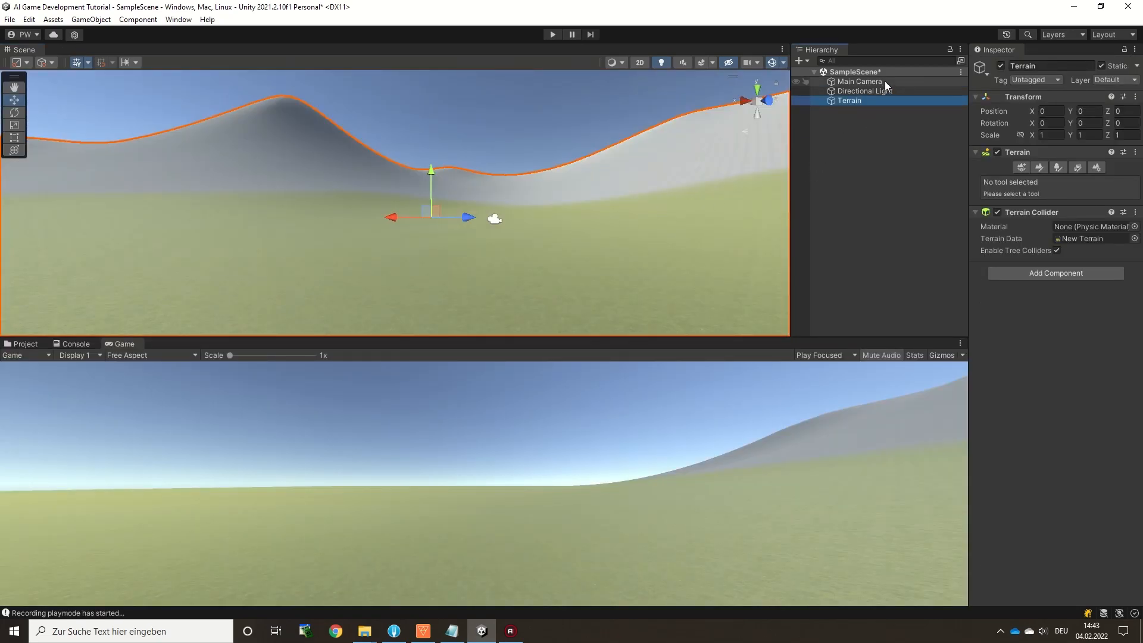
Move the PW_Tree_Spruce_05 tree along its Z axis into the Main Camera's view and duplicate it
{"action": "left_click", "coordinate": [885, 81]}
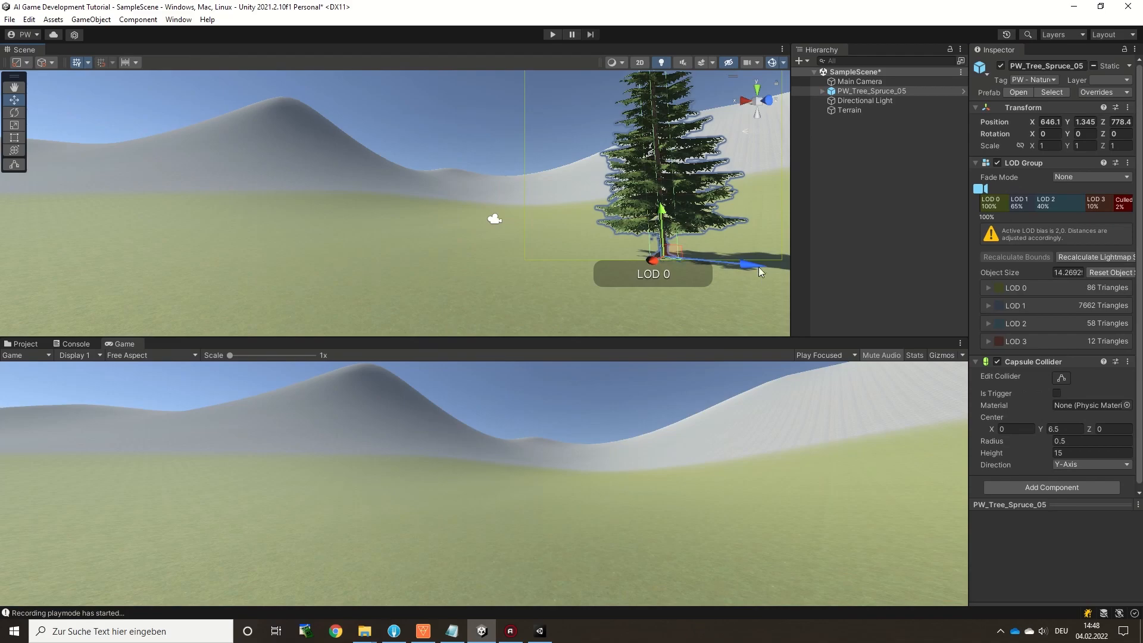
{"action": "left_click_drag", "start_coordinate": [757, 266], "coordinate": [523, 221]}
{"action": "left_click", "coordinate": [849, 91]}
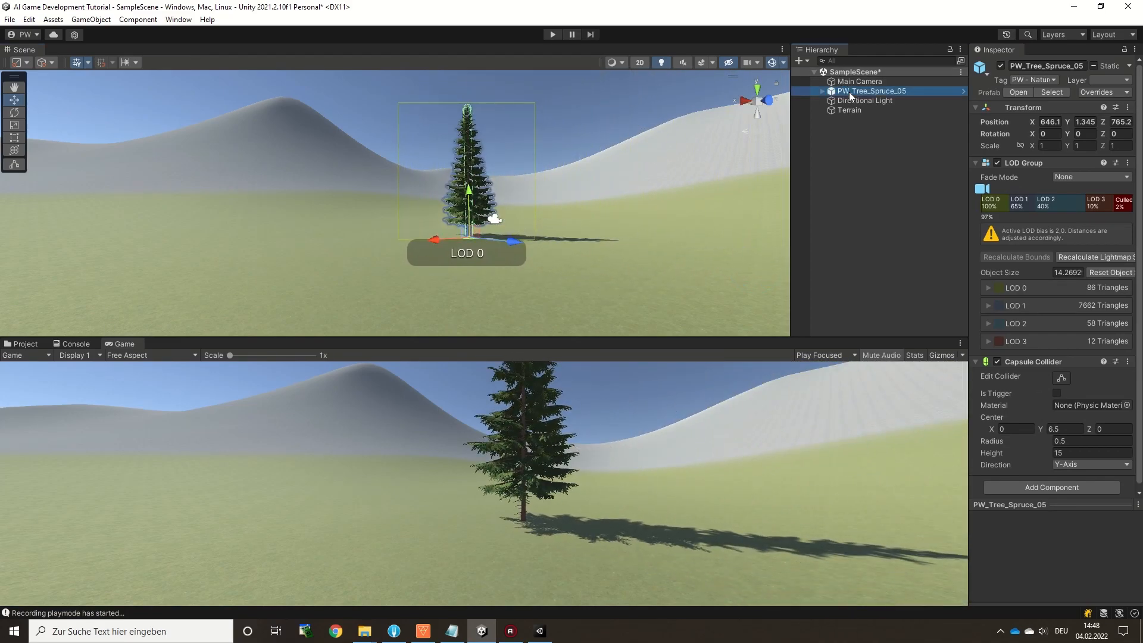
{"action": "key", "text": "ctrl+d"}
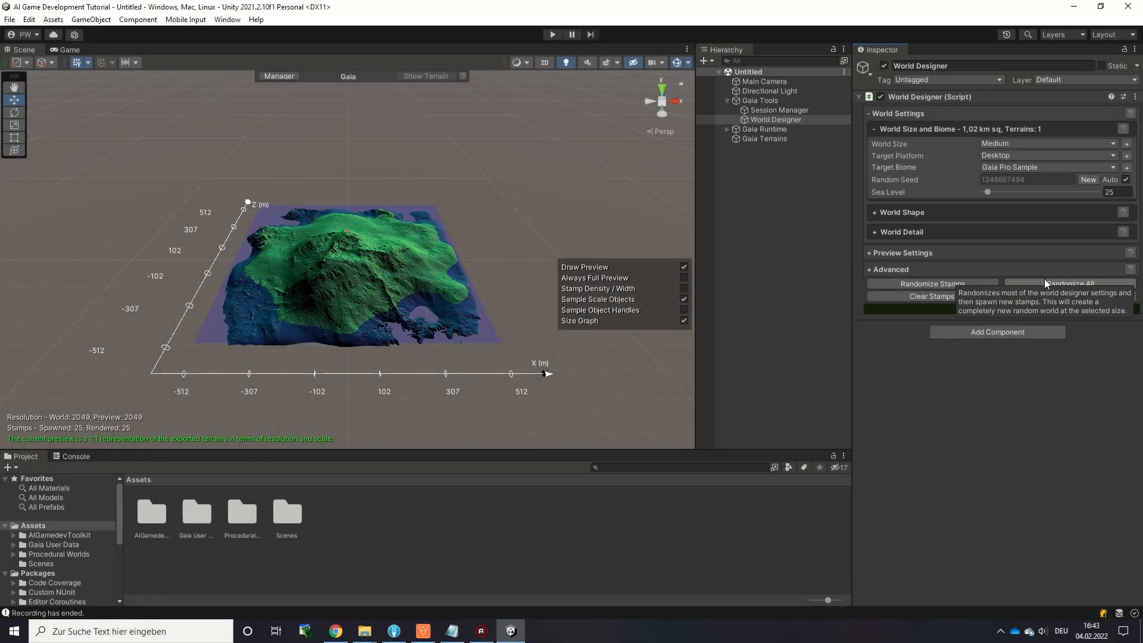
Randomize all World Designer settings and generate the new world, accepting the replacement of existing terrains
{"action": "left_click", "coordinate": [1045, 283]}
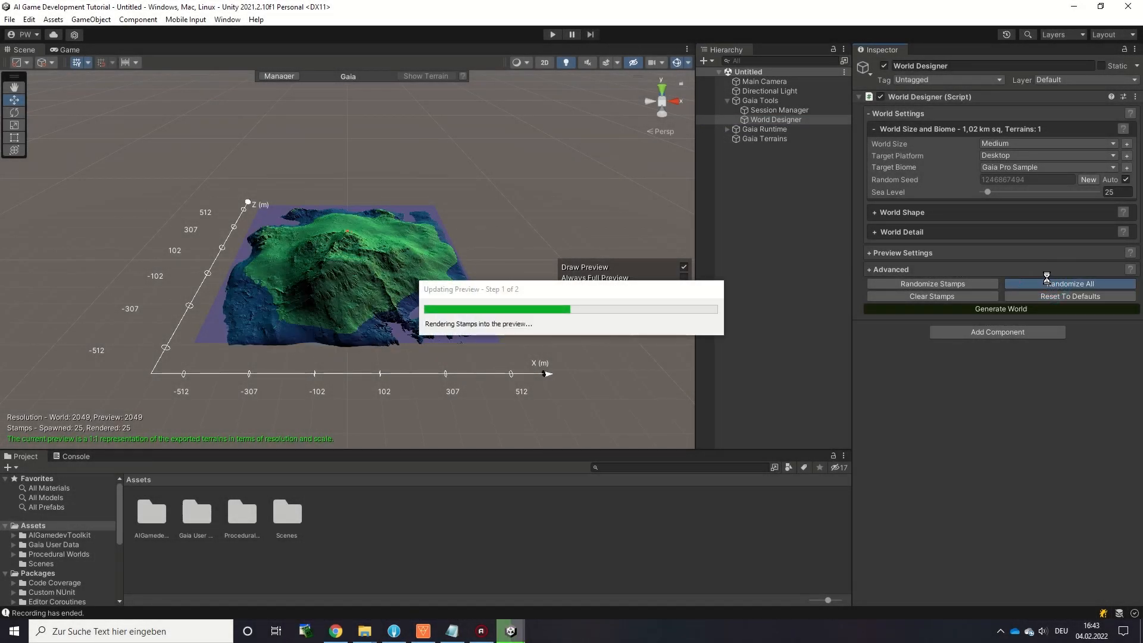
{"action": "left_click", "coordinate": [993, 309]}
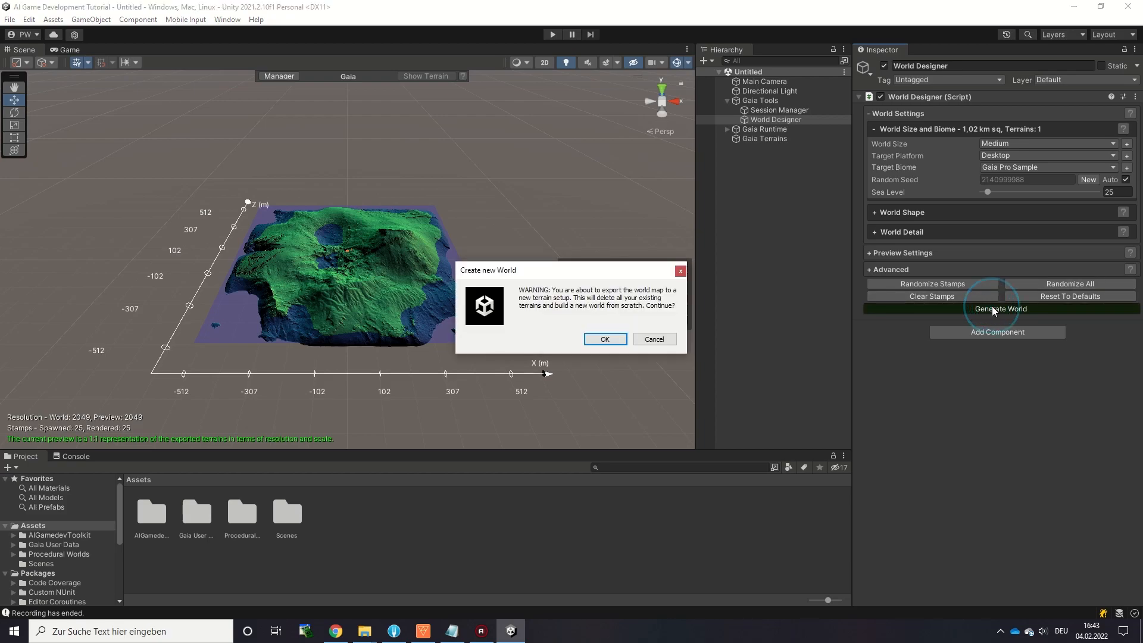
{"action": "left_click", "coordinate": [619, 344]}
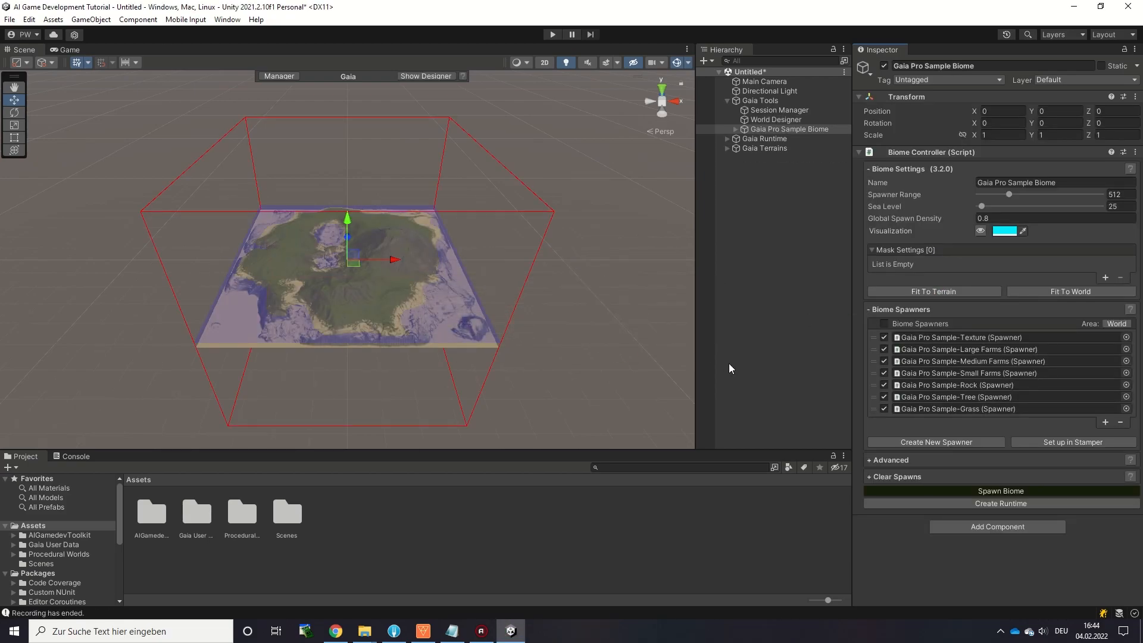
Spawn the Gaia Pro Sample Biome across the generated terrain and inspect the result up close
{"action": "left_click", "coordinate": [931, 492]}
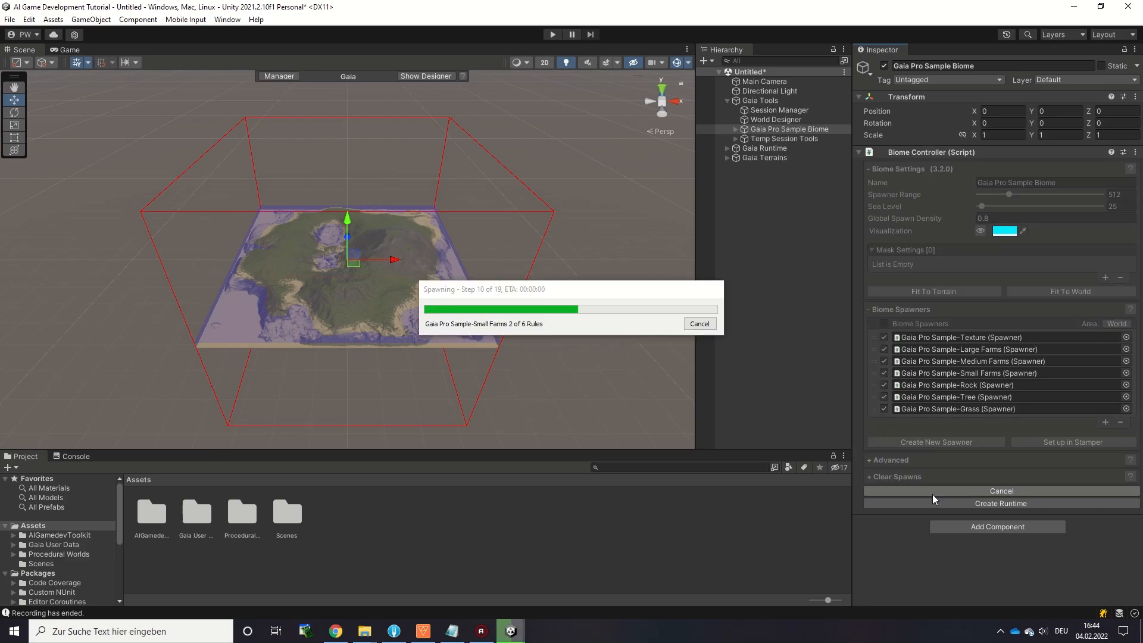
{"action": "scroll", "coordinate": [362, 328], "scroll_direction": "up", "scroll_amount": 6}
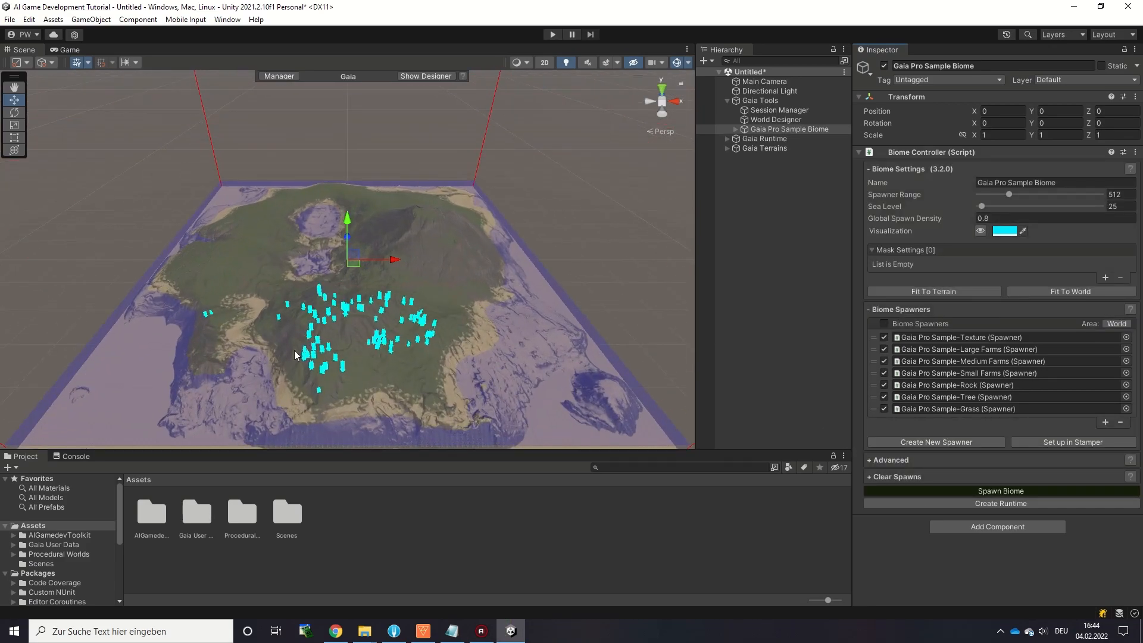
{"action": "middle_click_drag", "start_coordinate": [376, 363], "coordinate": [354, 302]}
{"action": "scroll", "coordinate": [352, 304], "scroll_direction": "up", "scroll_amount": 10}
{"action": "right_click_drag", "start_coordinate": [348, 321], "coordinate": [283, 290]}
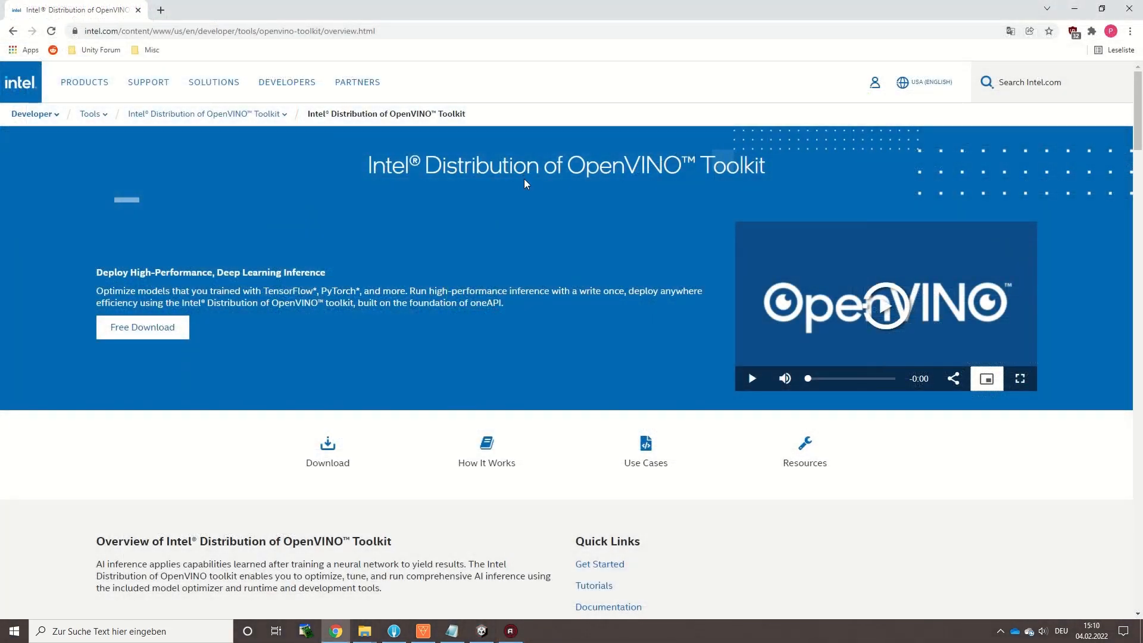
Switch to the browser and read through the Intel Distribution of OpenVINO Toolkit overview, including supported frameworks and hardware
{"action": "scroll", "coordinate": [300, 257], "scroll_direction": "down", "scroll_amount": 1}
{"action": "scroll", "coordinate": [663, 250], "scroll_direction": "down", "scroll_amount": 5}
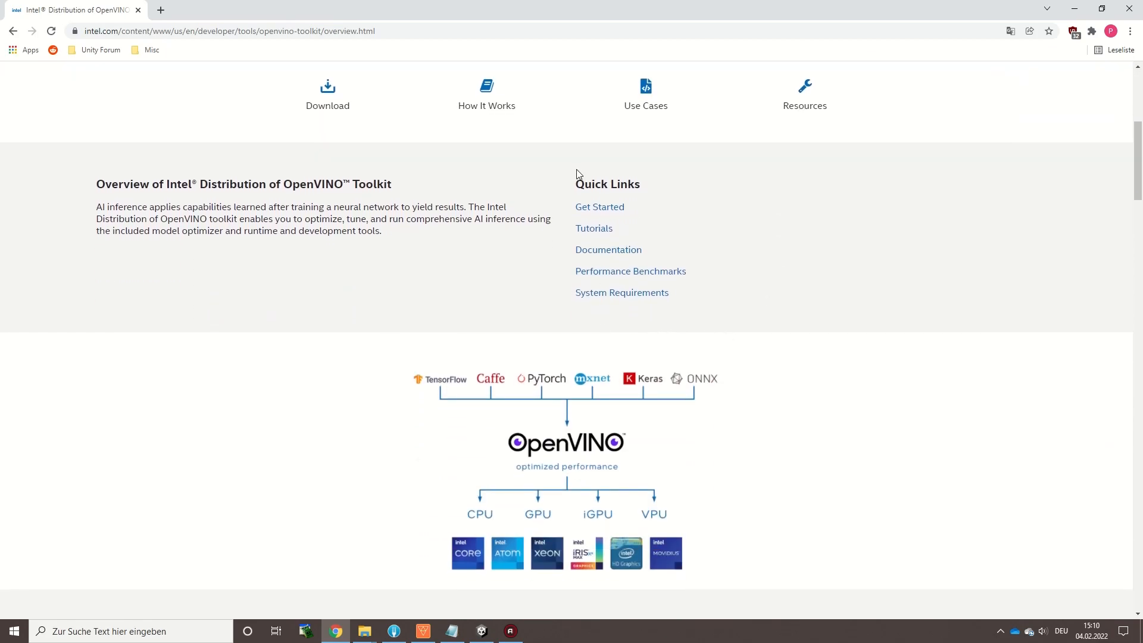
{"action": "scroll", "coordinate": [485, 424], "scroll_direction": "down", "scroll_amount": 3}
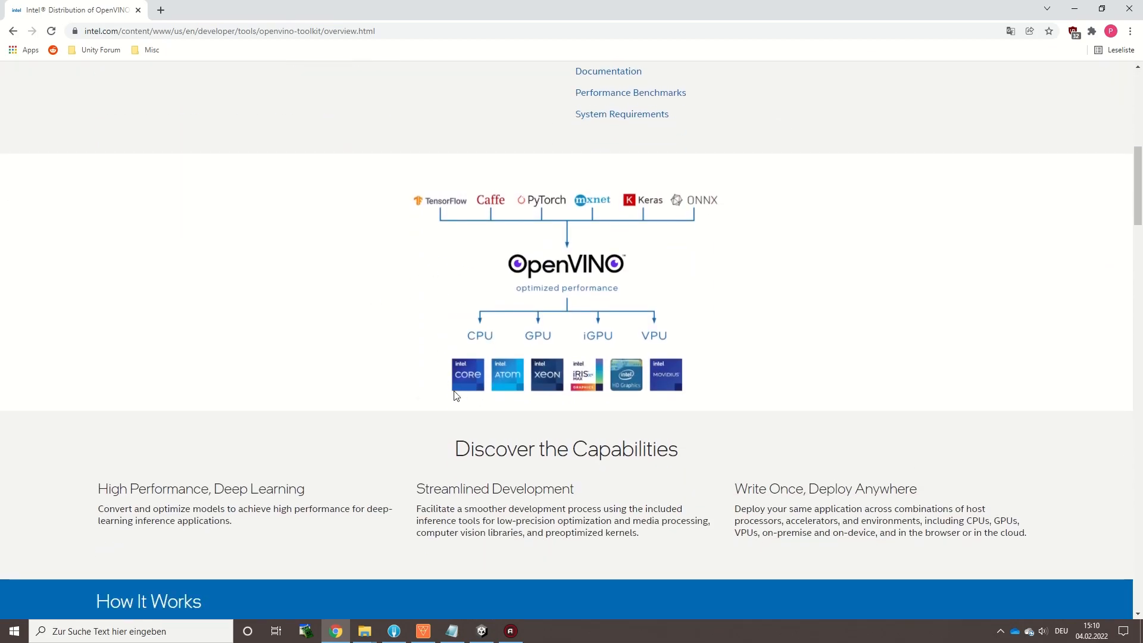
{"action": "scroll", "coordinate": [451, 389], "scroll_direction": "down", "scroll_amount": 9}
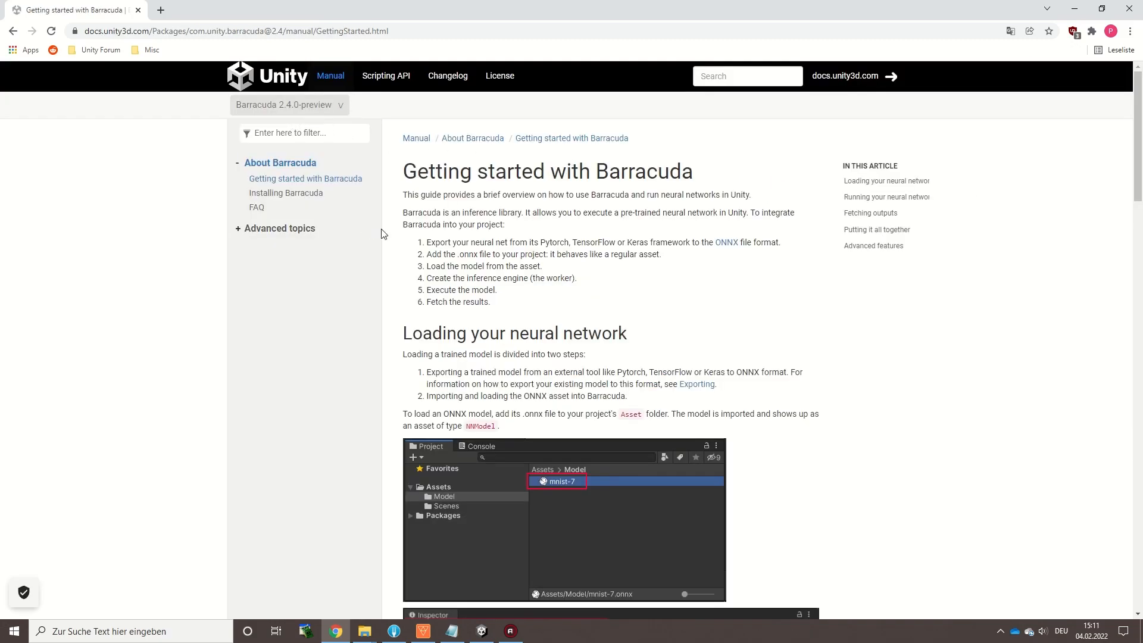
Read the Getting started with Barracuda guide on loading and running a neural network and fetching its outputs
{"action": "scroll", "coordinate": [476, 171], "scroll_direction": "down", "scroll_amount": 4}
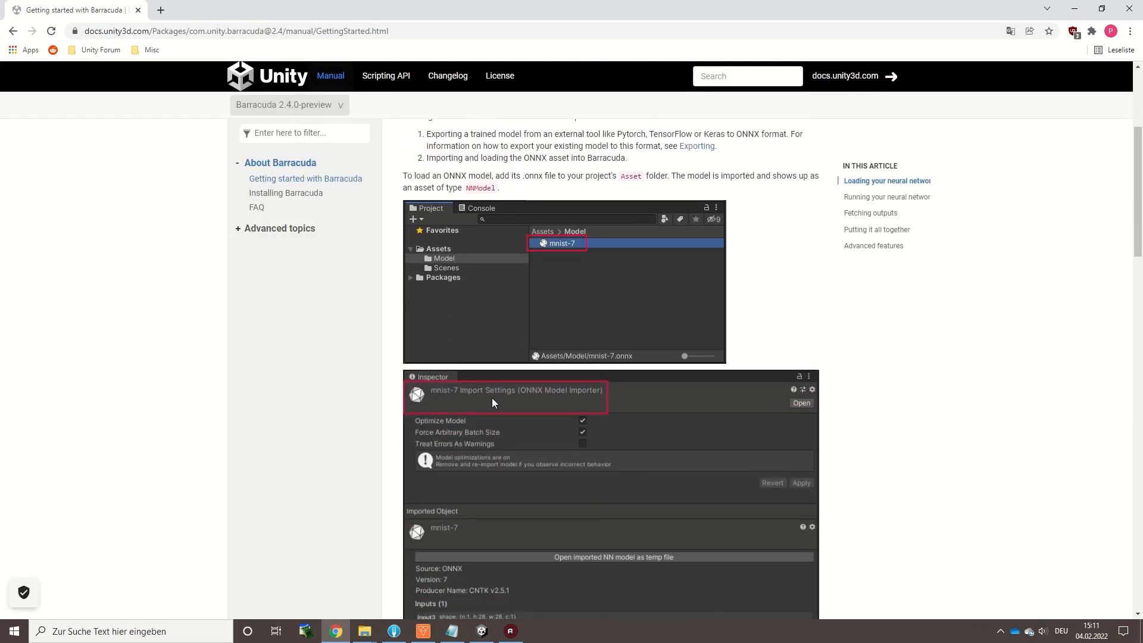
{"action": "scroll", "coordinate": [752, 426], "scroll_direction": "down", "scroll_amount": 8}
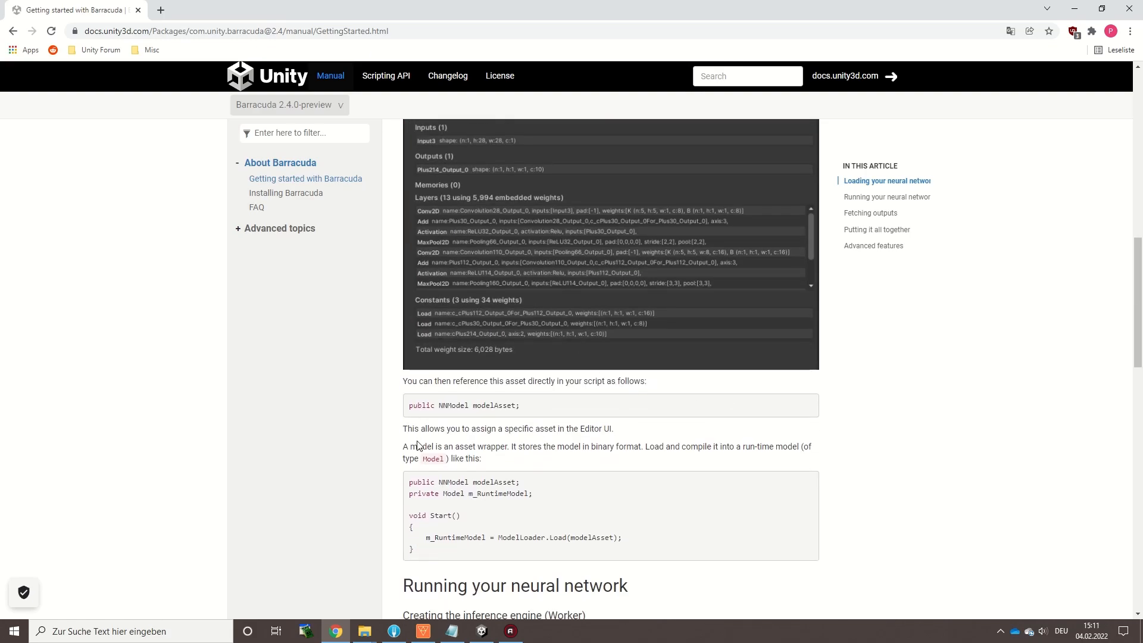
{"action": "scroll", "coordinate": [737, 407], "scroll_direction": "down", "scroll_amount": 3}
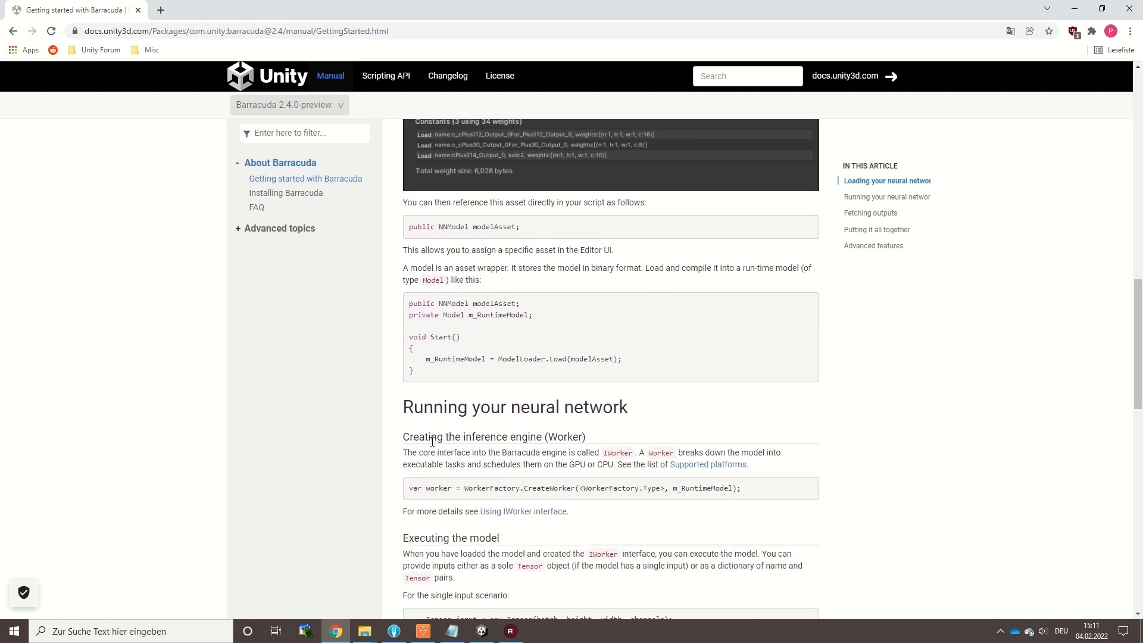
{"action": "scroll", "coordinate": [594, 451], "scroll_direction": "down", "scroll_amount": 8}
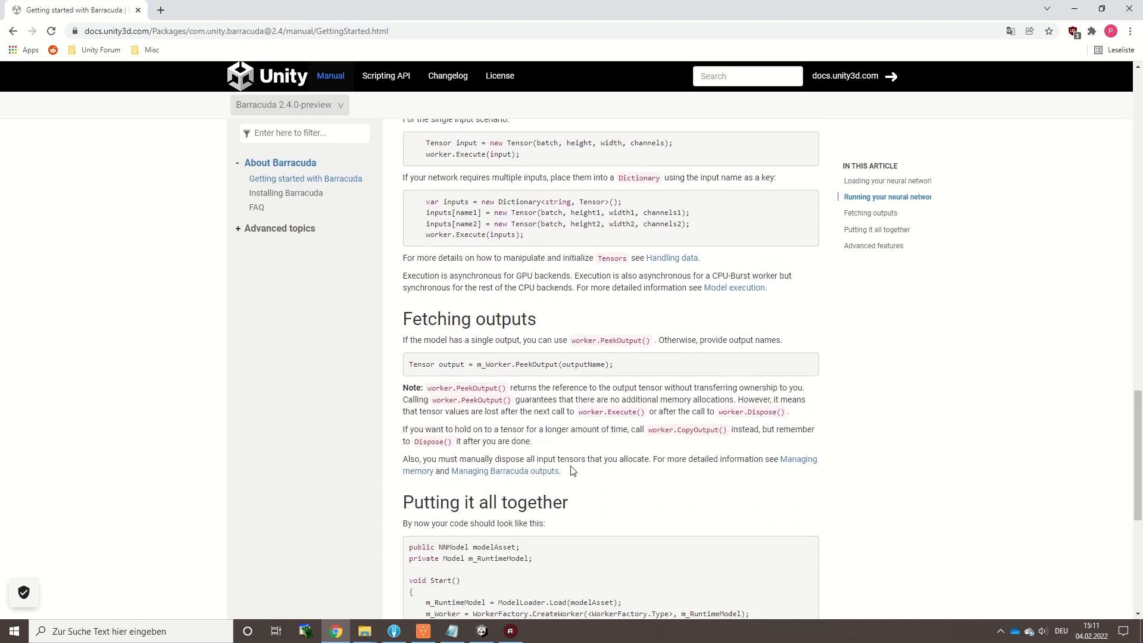
{"action": "scroll", "coordinate": [553, 411], "scroll_direction": "down", "scroll_amount": 3}
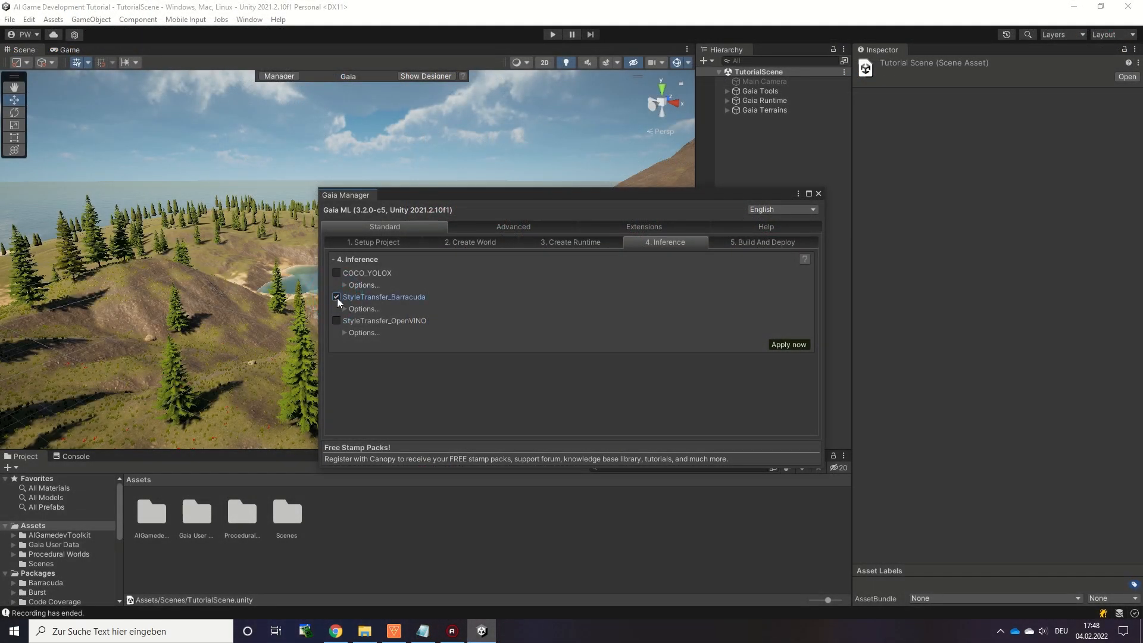
Apply the StyleTransfer_Barracuda inference feature to TutorialScene and run the scene in play mode
{"action": "left_click", "coordinate": [785, 344]}
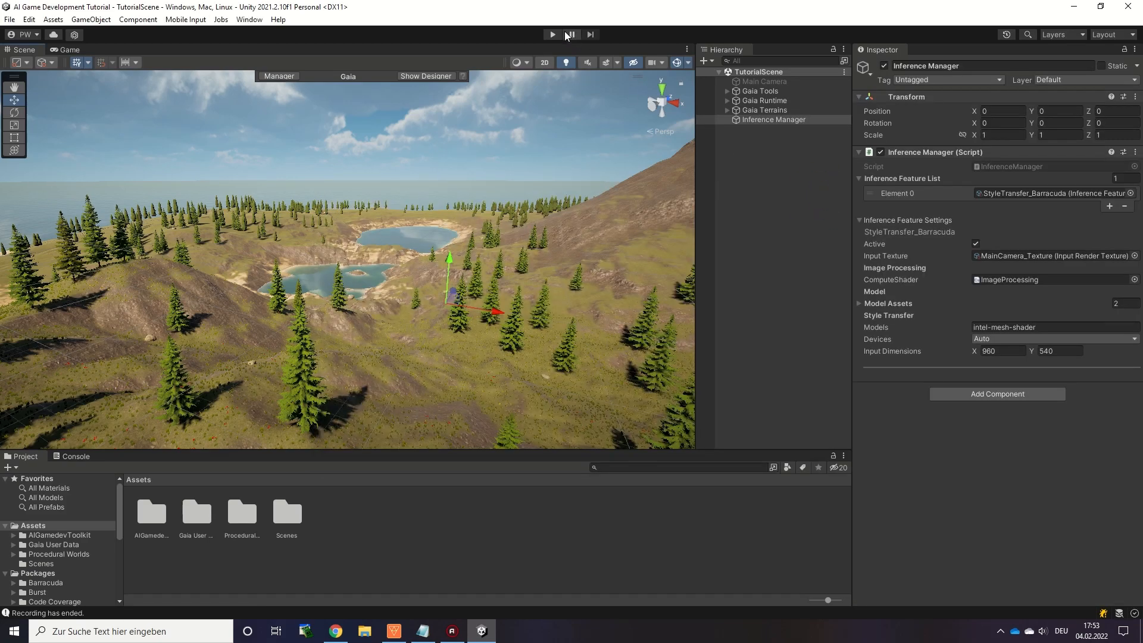
{"action": "left_click", "coordinate": [555, 34]}
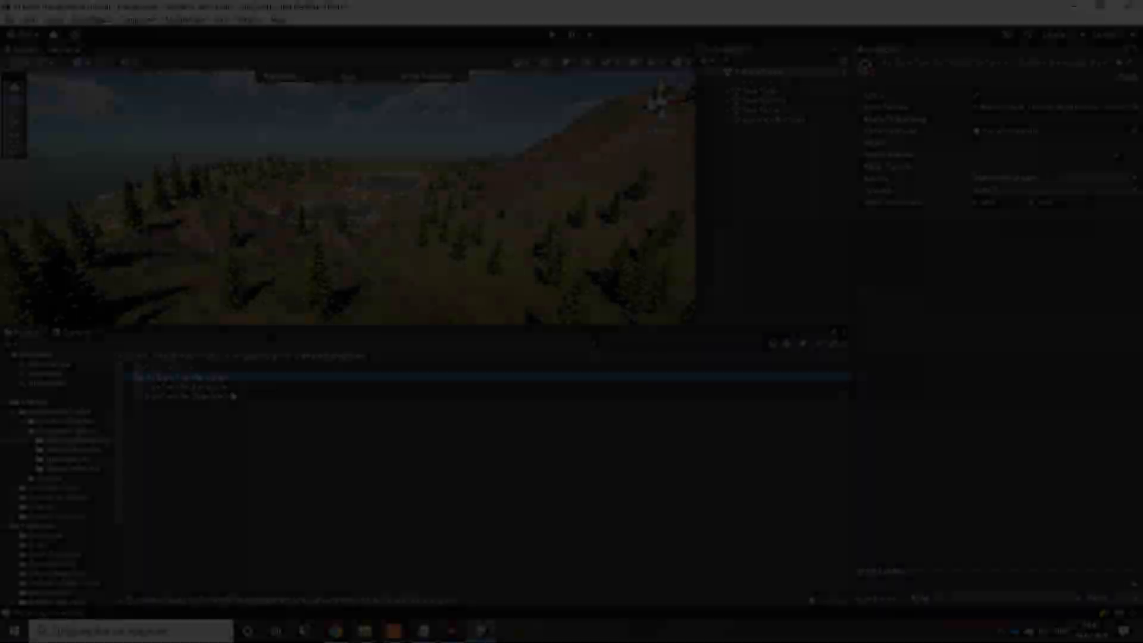
Open the Gaia Manager and show its list of inference features
{"action": "key", "text": "ctrl+g"}
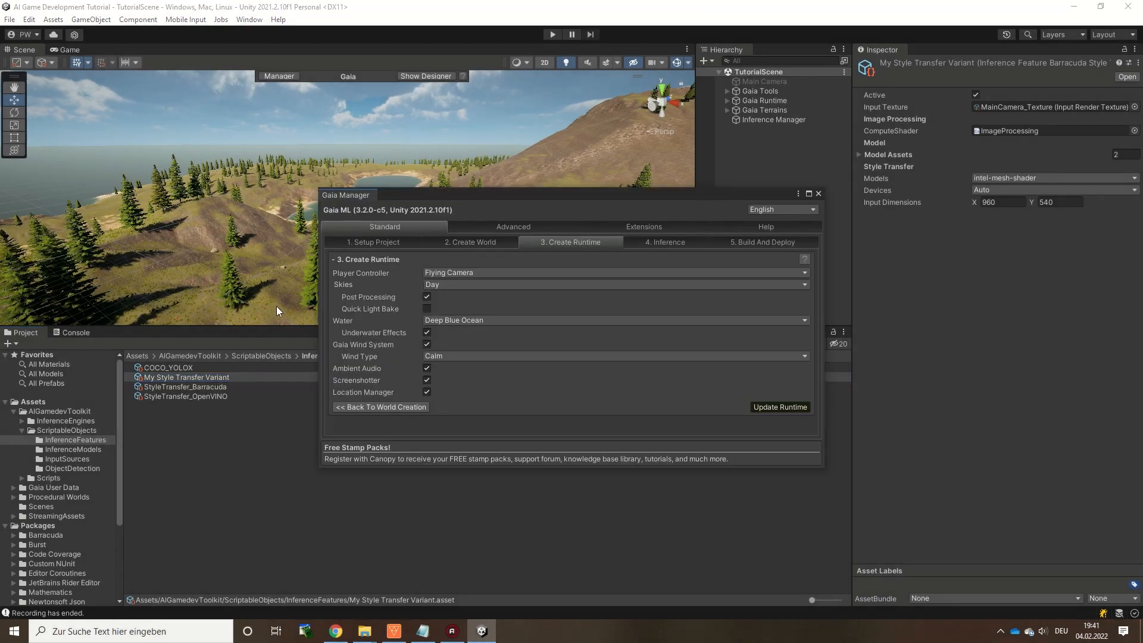
{"action": "left_click", "coordinate": [675, 244]}
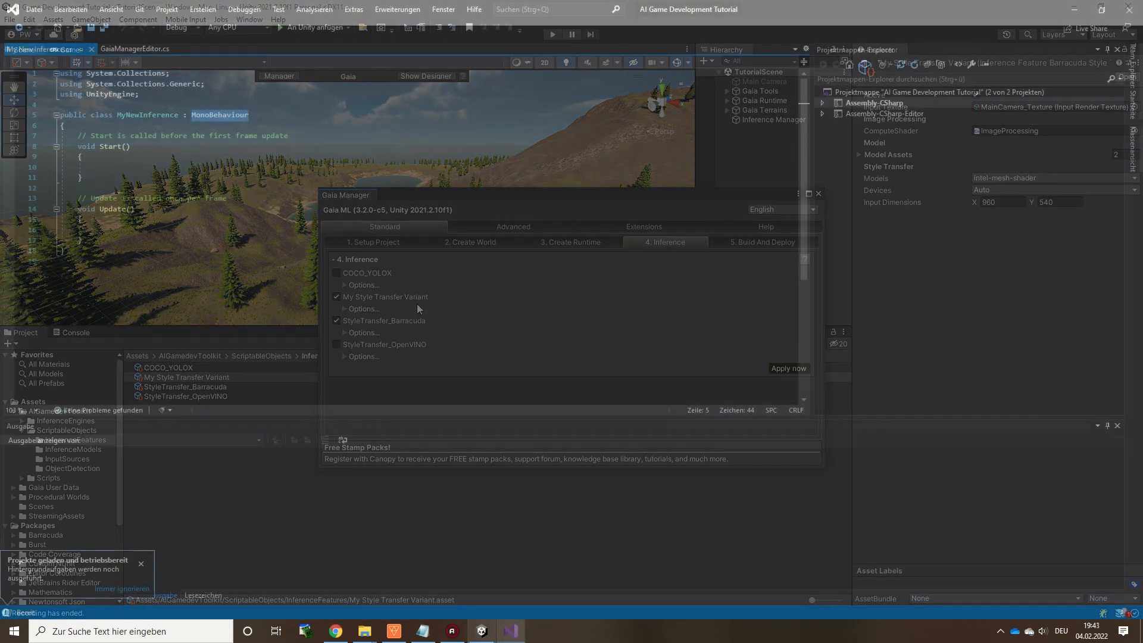
Make the MyNewInference class inherit from InferenceFeature and import the AIGamedevToolkit namespace
{"action": "type", "text": "Infer"}
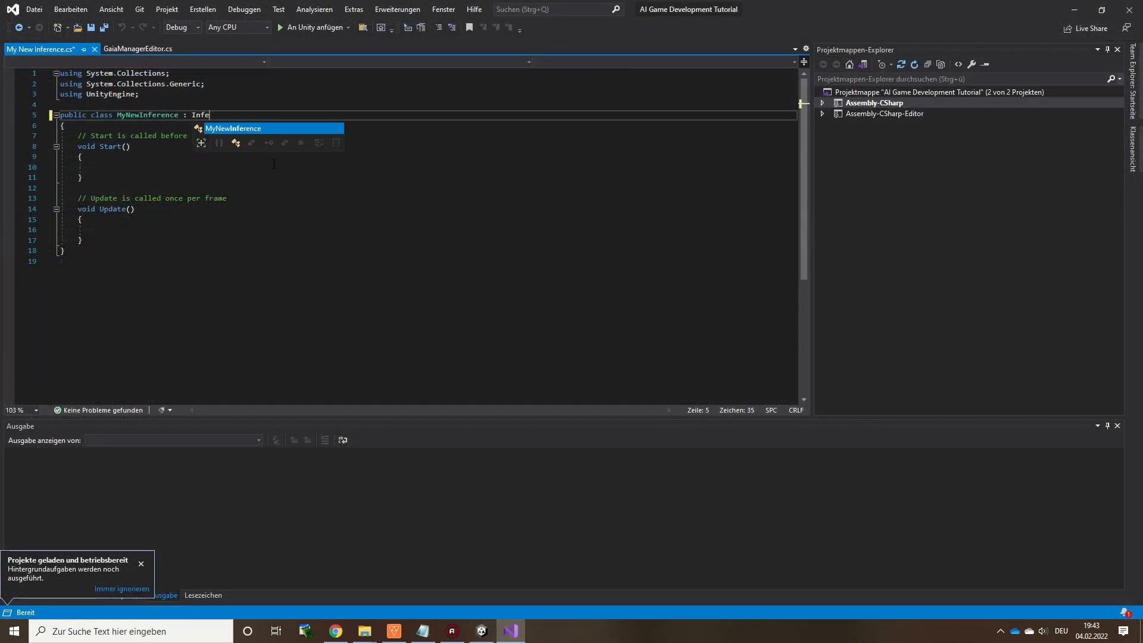
{"action": "type", "text": "ence"}
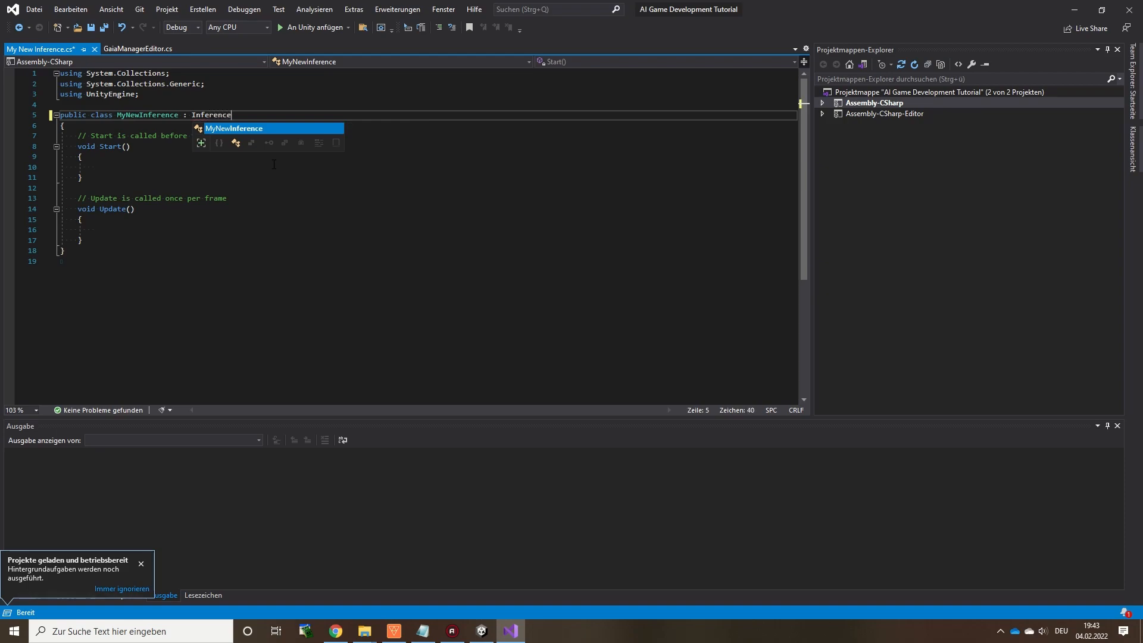
{"action": "type", "text": "Featur"}
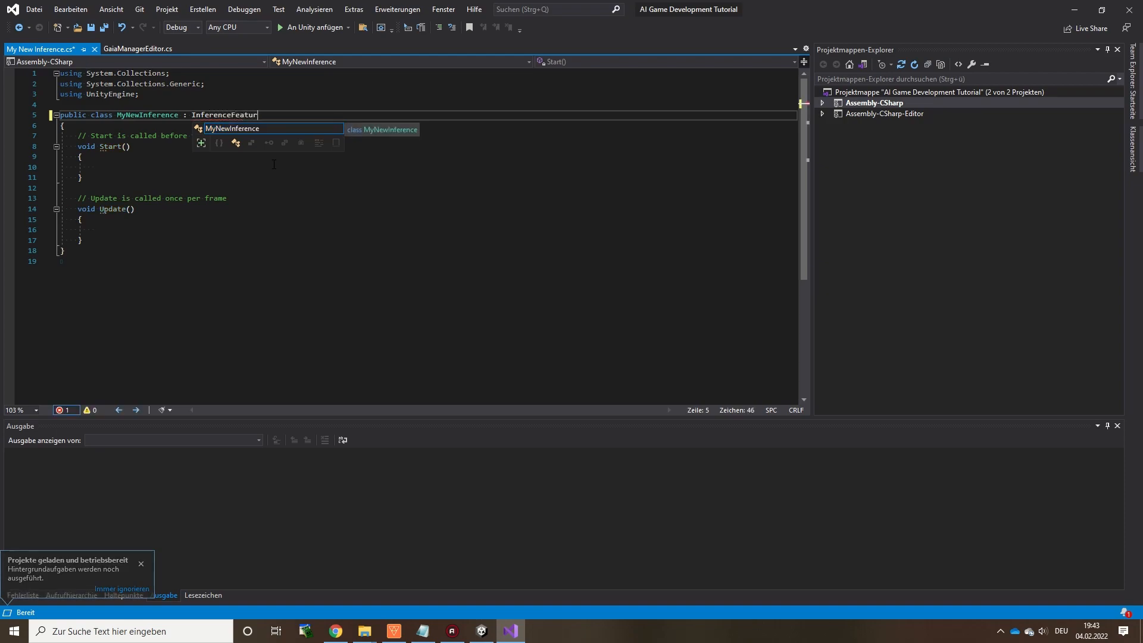
{"action": "type", "text": "e"}
{"action": "left_click", "coordinate": [274, 187]}
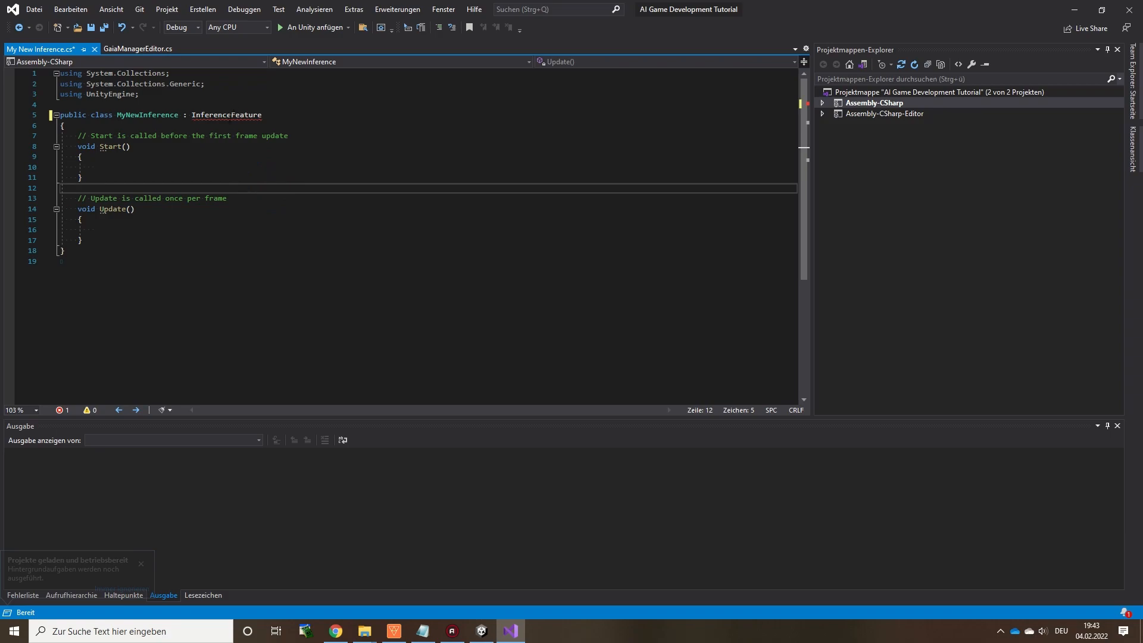
{"action": "left_click", "coordinate": [197, 128]}
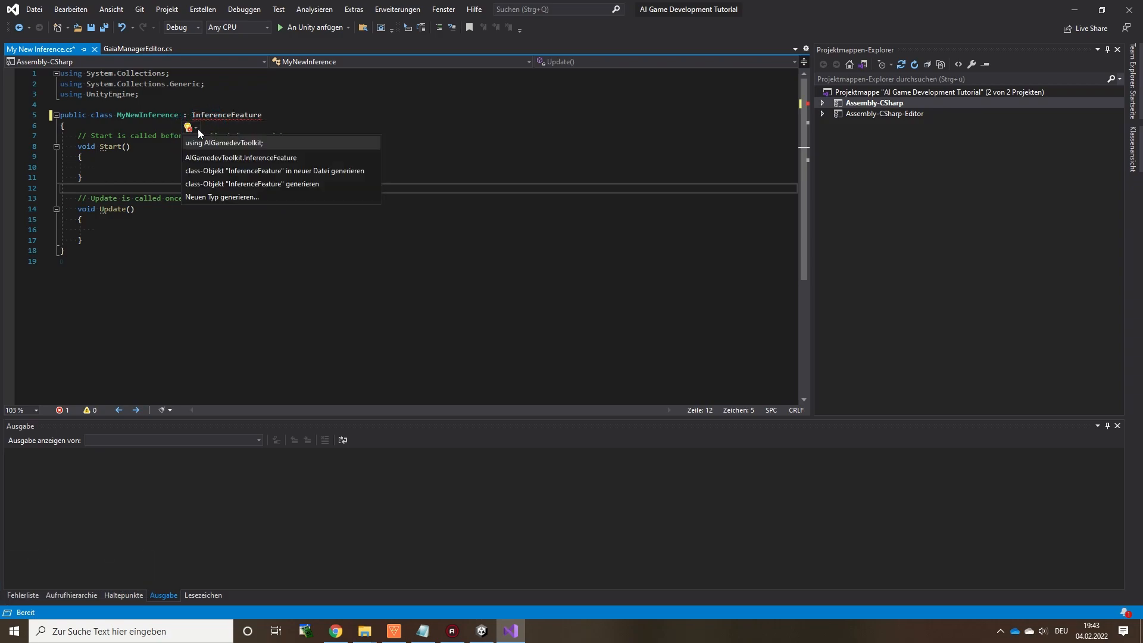
{"action": "left_click", "coordinate": [276, 141]}
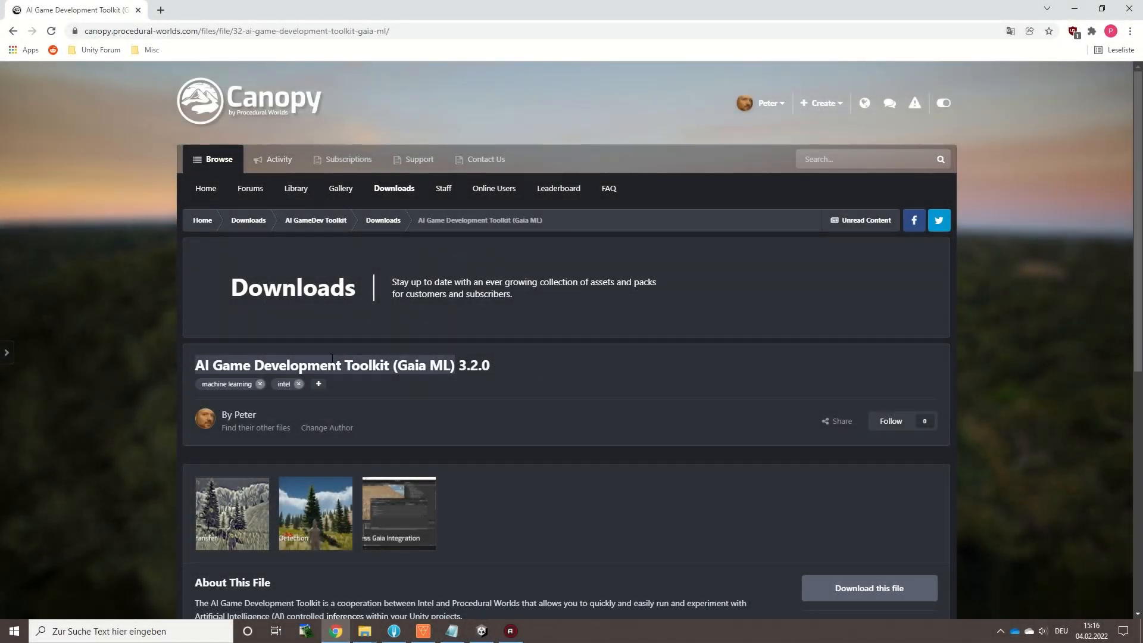
Look through the AI Game Development Toolkit (Gaia ML) download page on Canopy
{"action": "scroll", "coordinate": [518, 297], "scroll_direction": "down", "scroll_amount": 3}
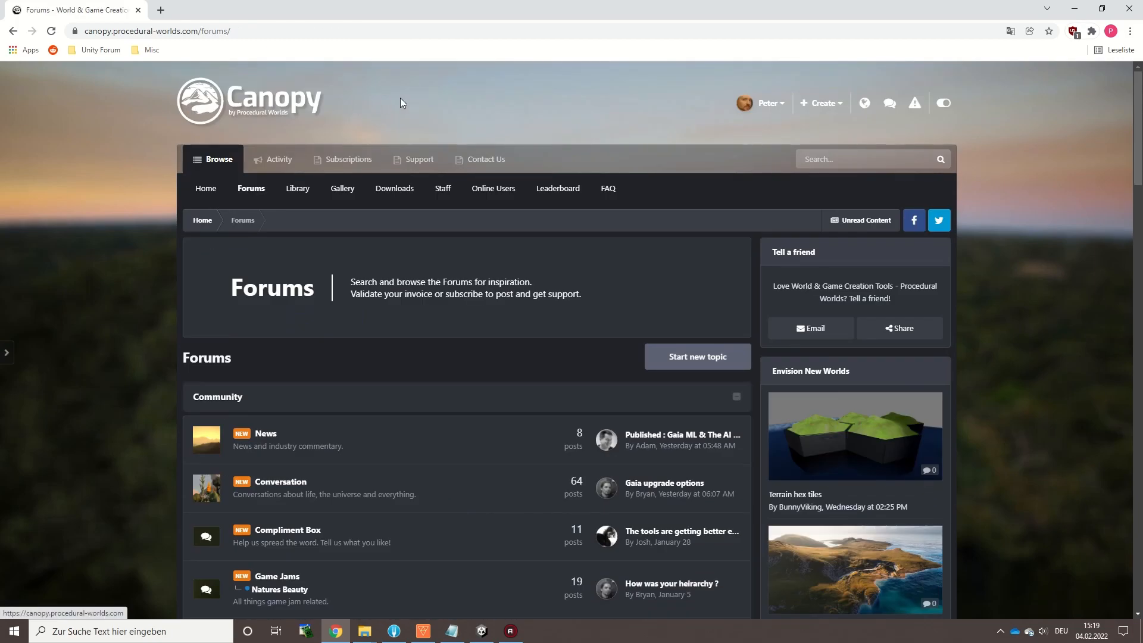
Look through the Canopy forums and open the Stamper Basics article in the library's Creating Your World category
{"action": "scroll", "coordinate": [265, 238], "scroll_direction": "down", "scroll_amount": 3}
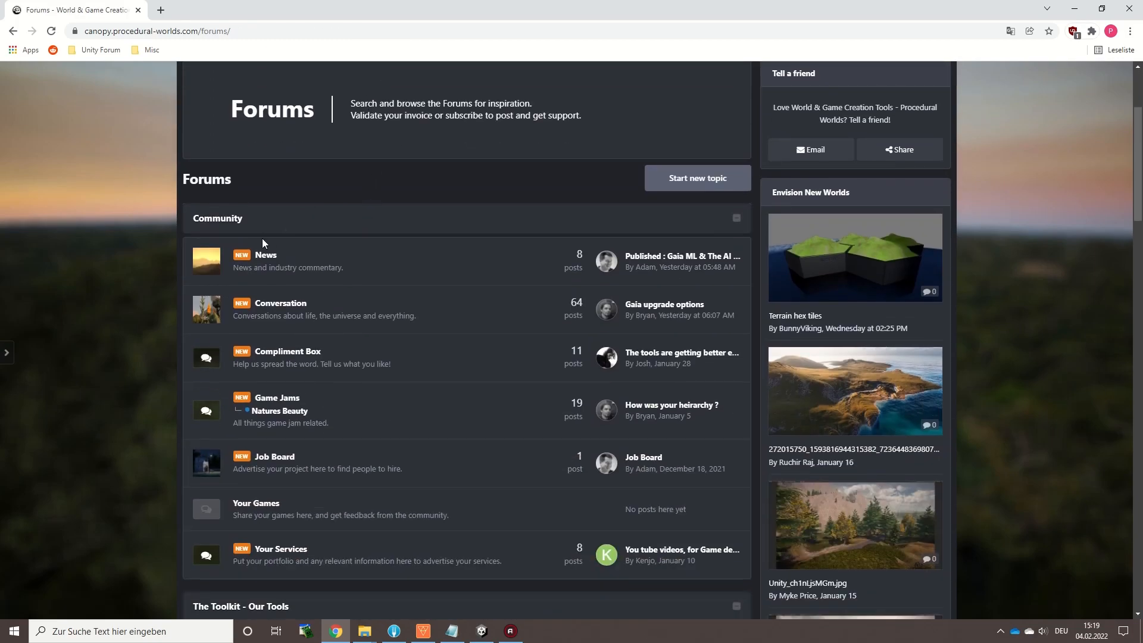
{"action": "scroll", "coordinate": [310, 548], "scroll_direction": "down", "scroll_amount": 7}
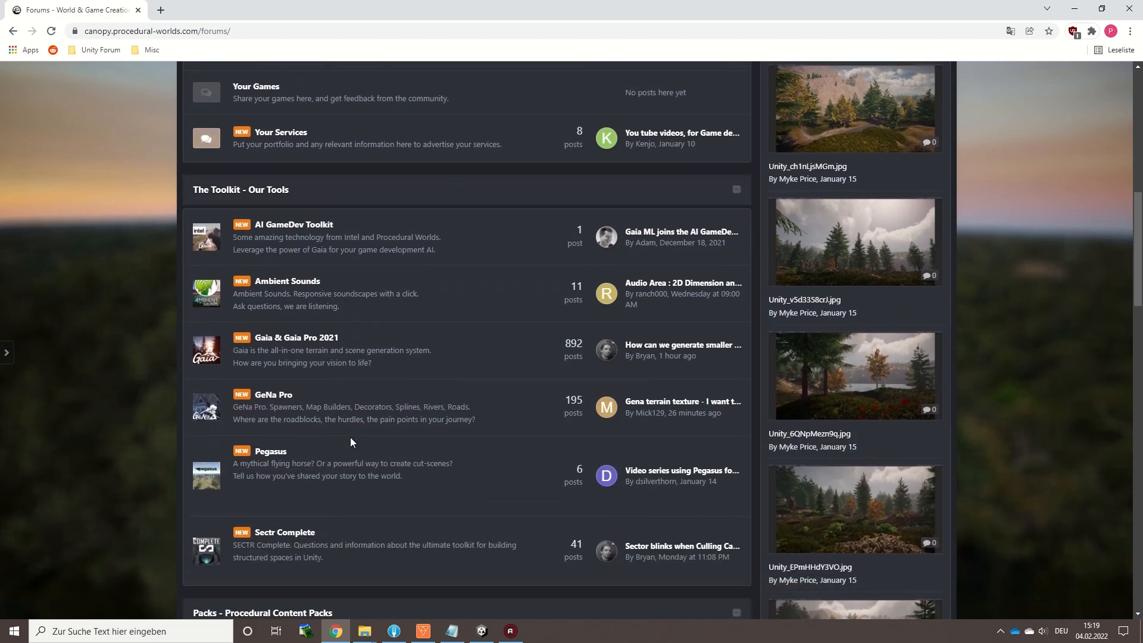
{"action": "left_click", "coordinate": [414, 521]}
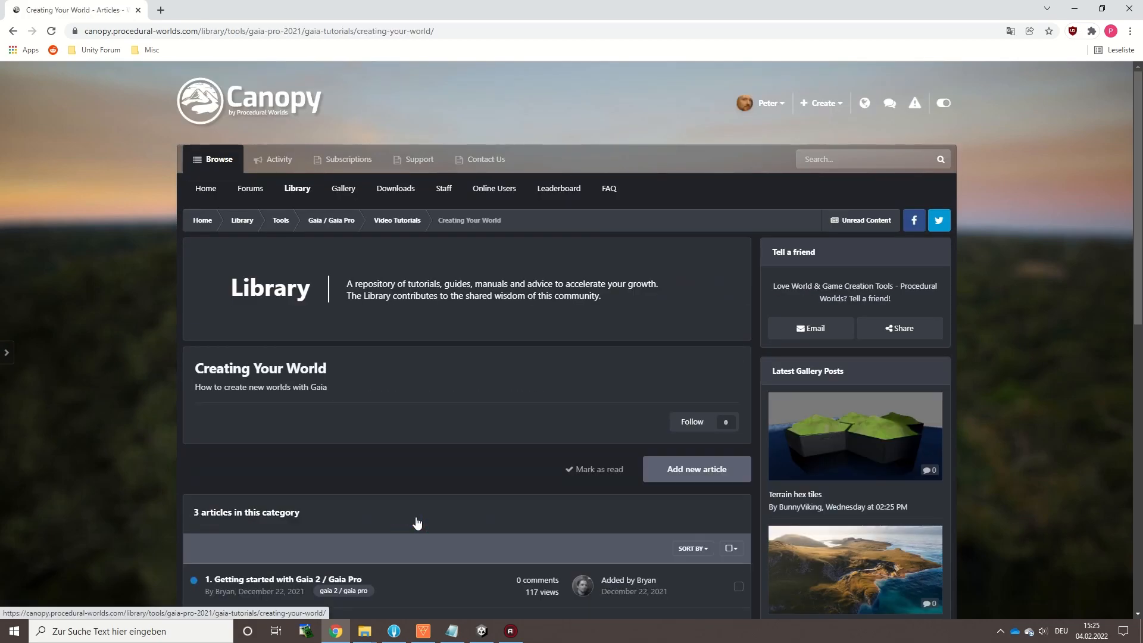
{"action": "scroll", "coordinate": [390, 518], "scroll_direction": "down", "scroll_amount": 4}
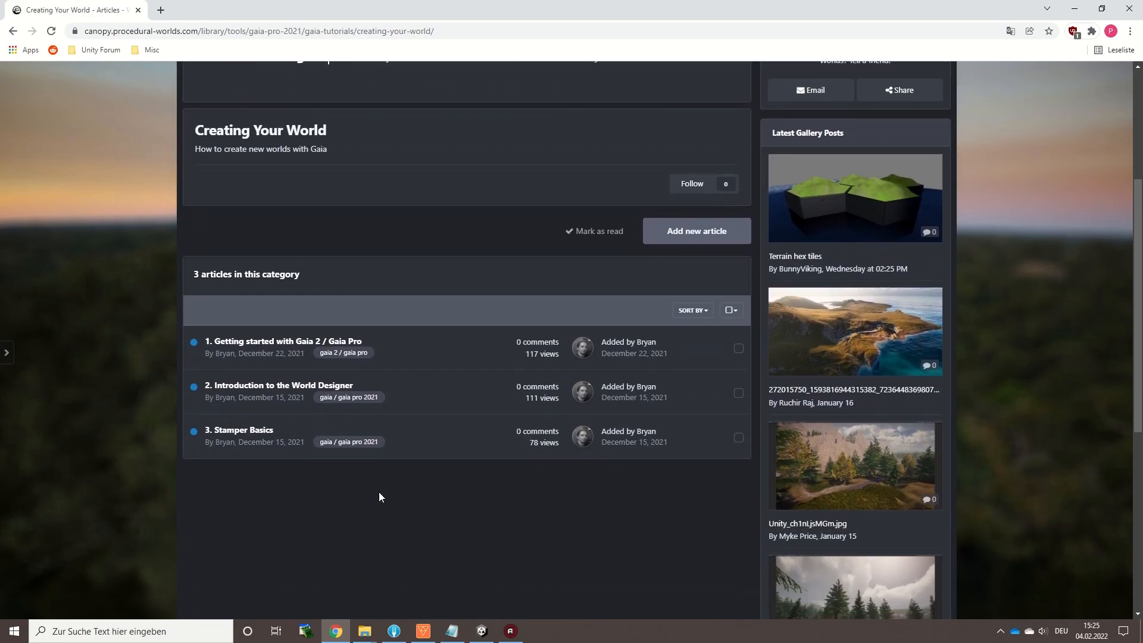
{"action": "left_click", "coordinate": [226, 432]}
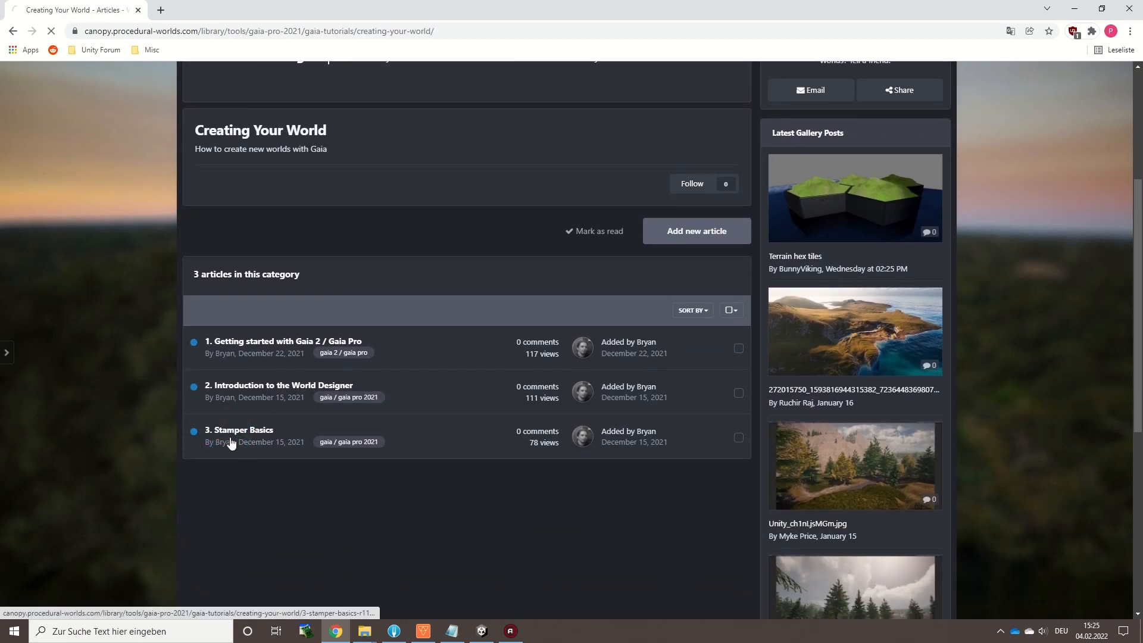
{"action": "scroll", "coordinate": [393, 521], "scroll_direction": "down", "scroll_amount": 6}
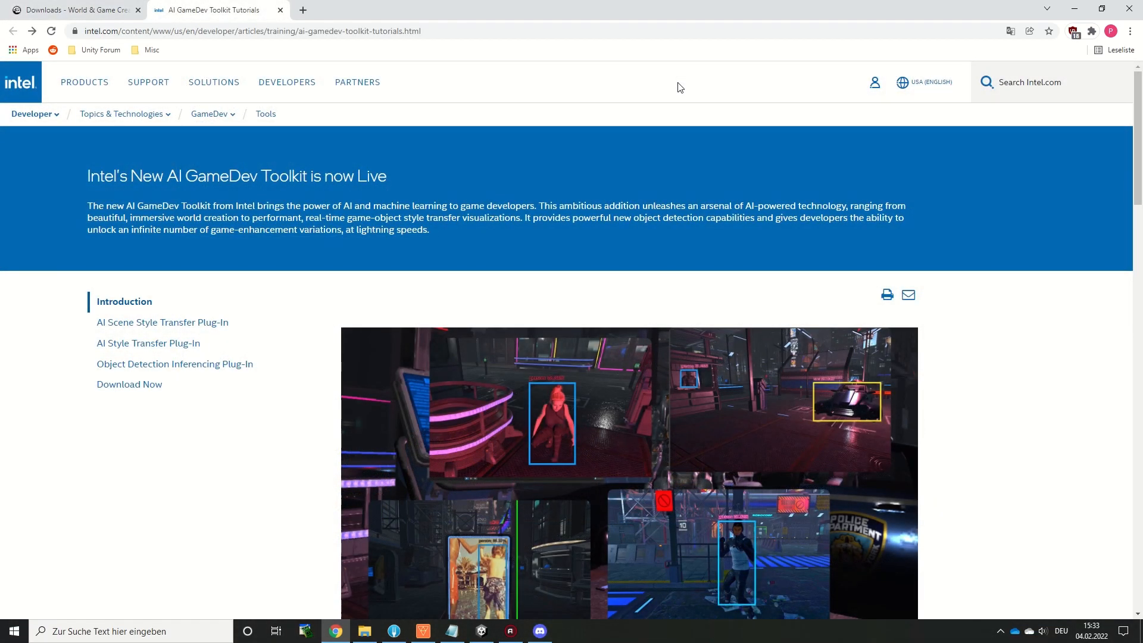
Read through Intel's AI GameDev Toolkit Tutorials page, including the style transfer plug-in sections
{"action": "scroll", "coordinate": [669, 171], "scroll_direction": "down", "scroll_amount": 15}
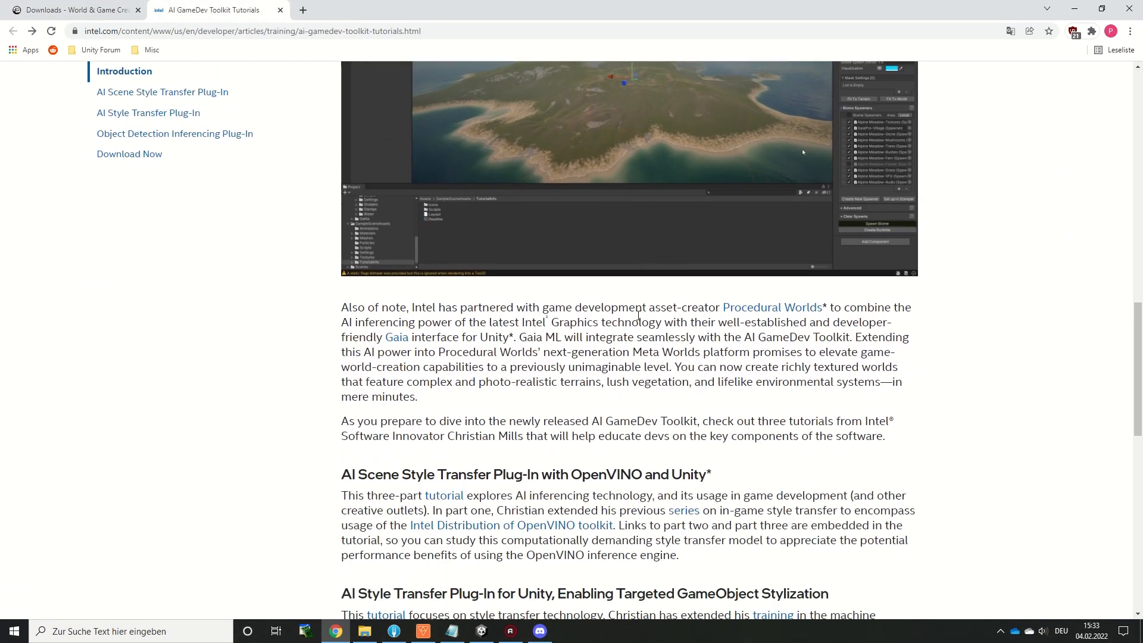
{"action": "scroll", "coordinate": [639, 320], "scroll_direction": "down", "scroll_amount": 11}
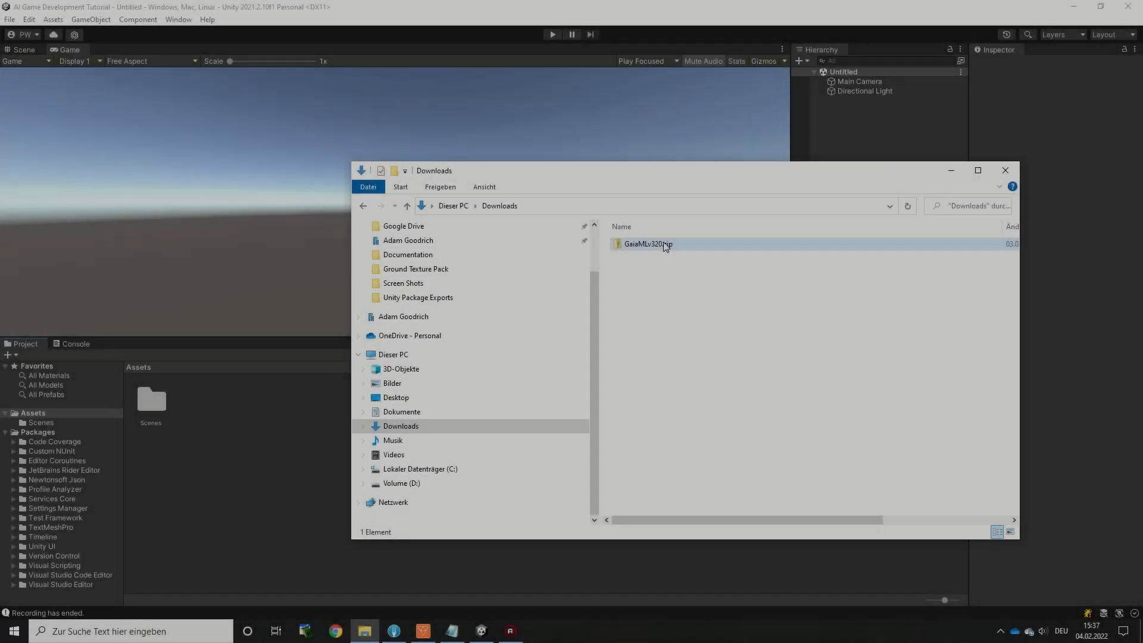
Extract GaiaMLv320.zip in the Downloads folder and import all of GaiaMLv320.unitypackage into the Unity project as a custom package
{"action": "right_click", "coordinate": [663, 244]}
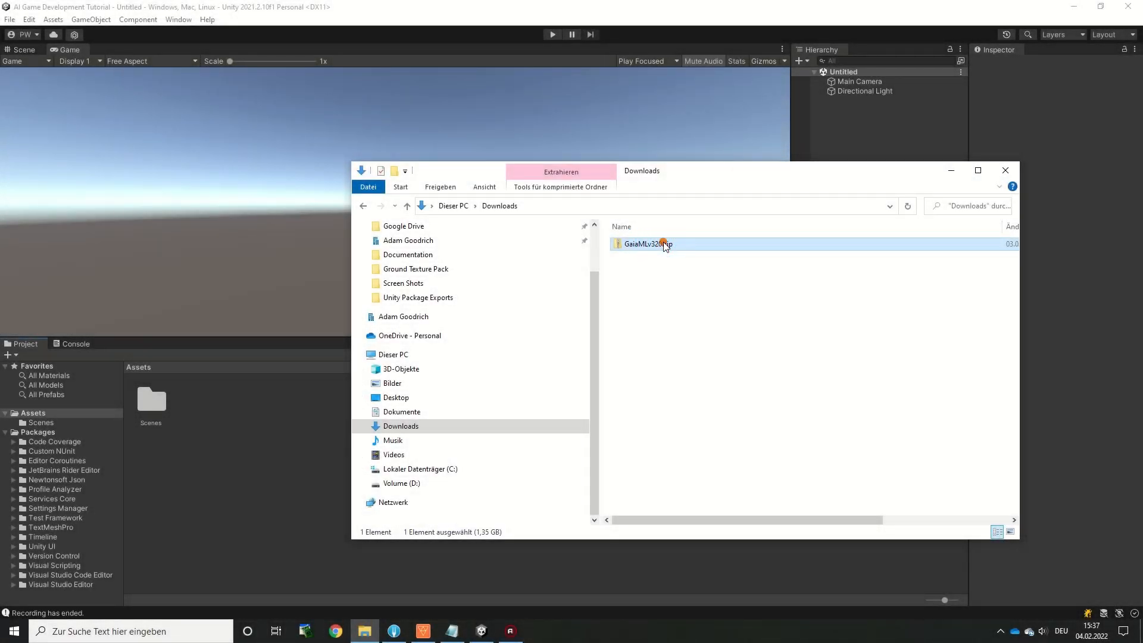
{"action": "left_click", "coordinate": [723, 264]}
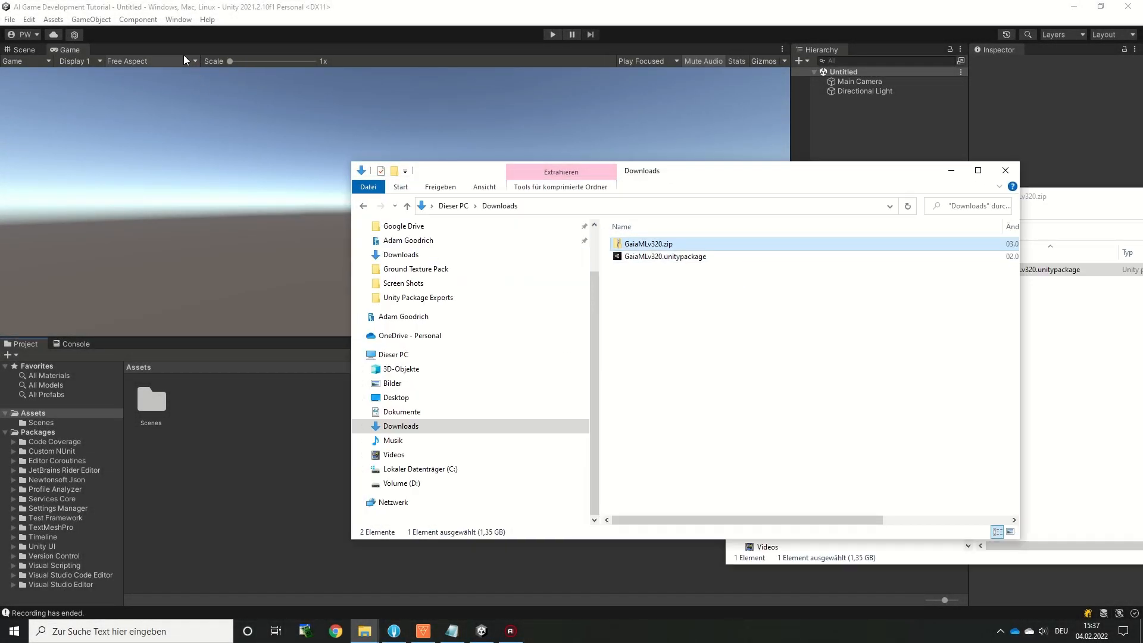
{"action": "left_click", "coordinate": [55, 19]}
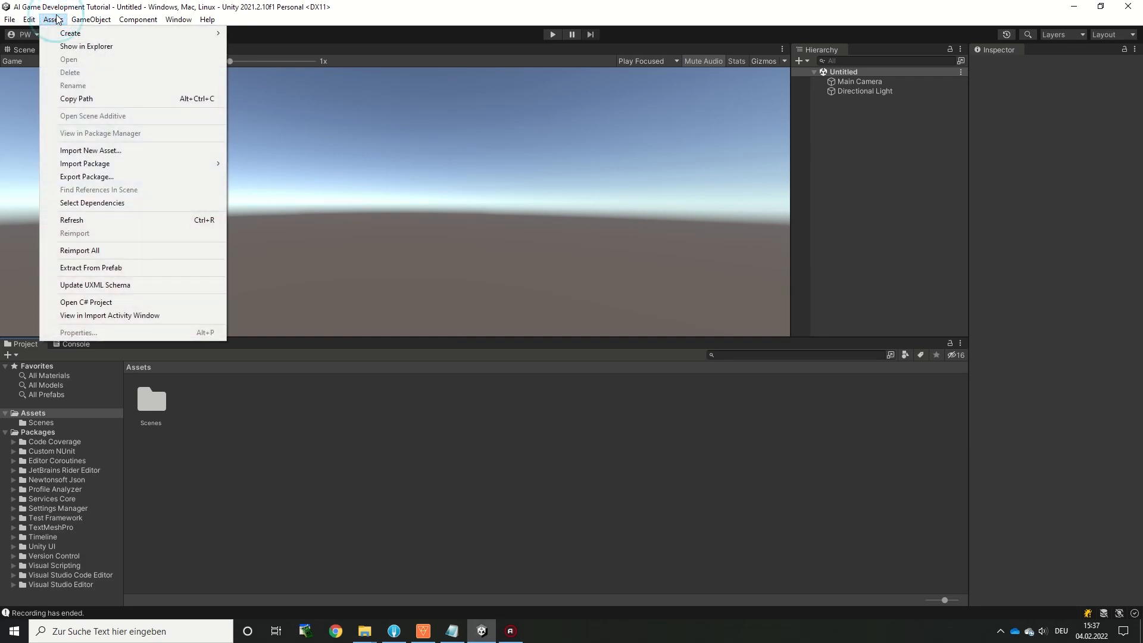
{"action": "mouse_move", "coordinate": [100, 167]}
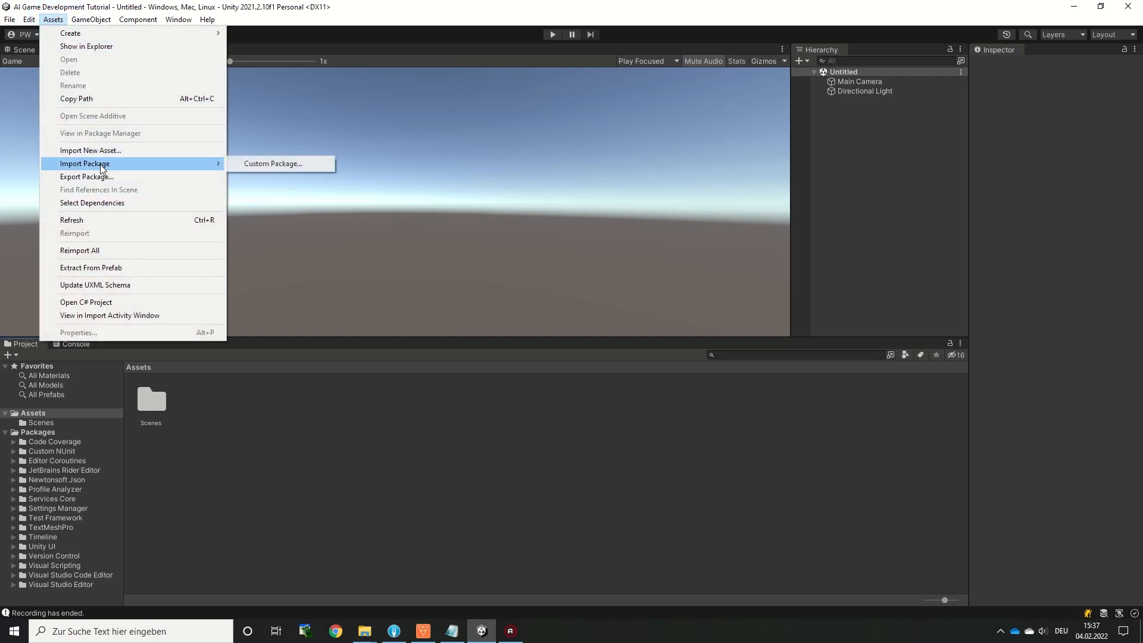
{"action": "left_click", "coordinate": [244, 167]}
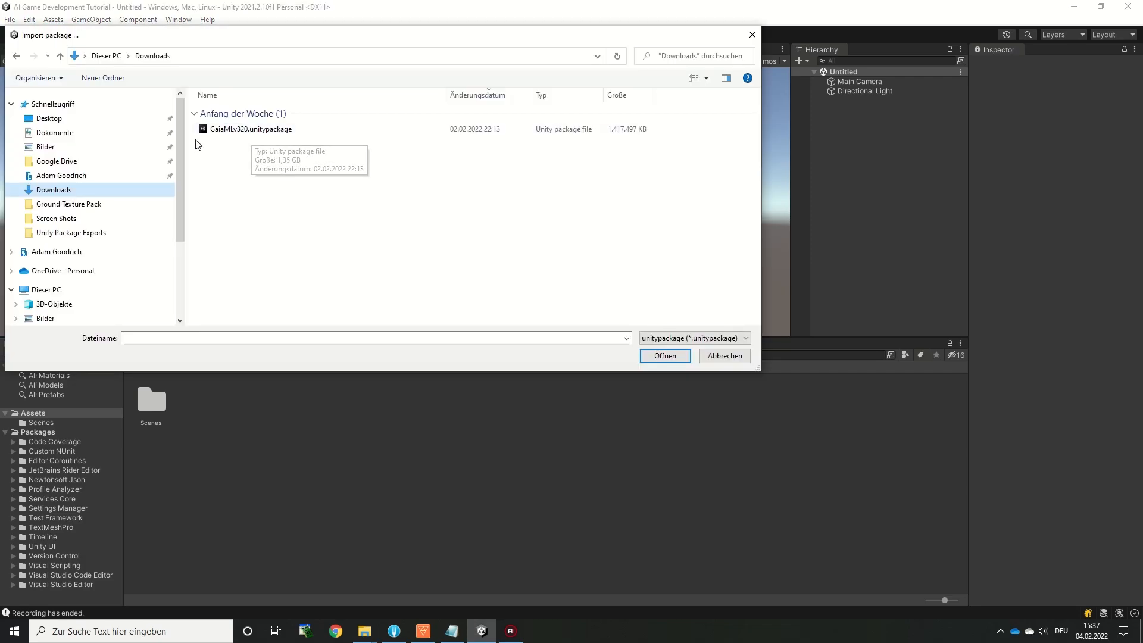
{"action": "left_click", "coordinate": [231, 128]}
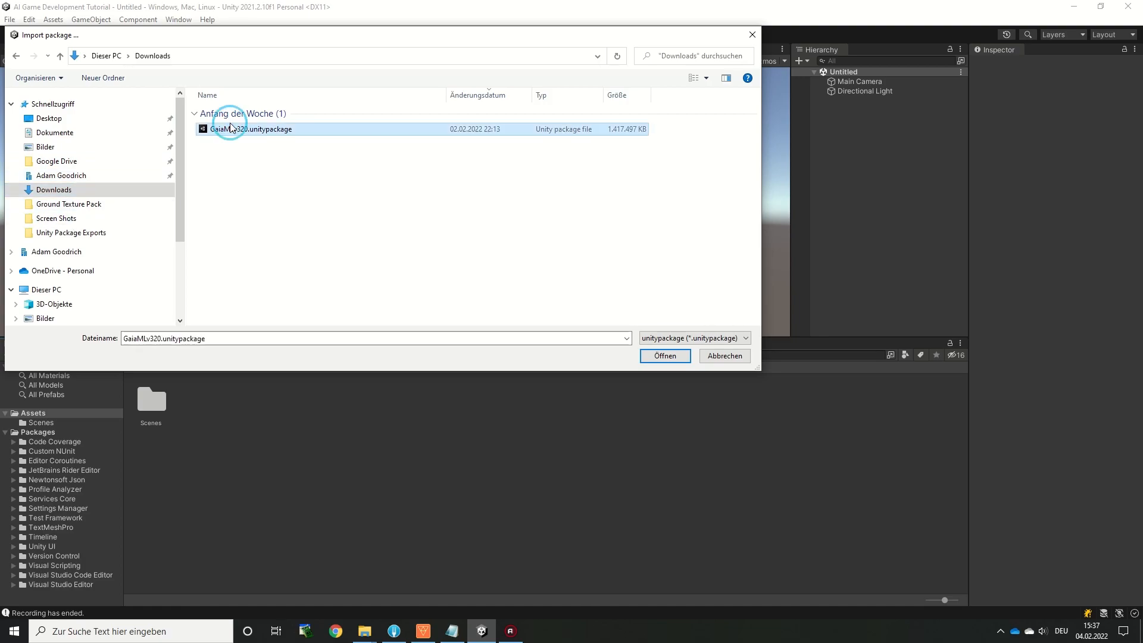
{"action": "left_click", "coordinate": [665, 357]}
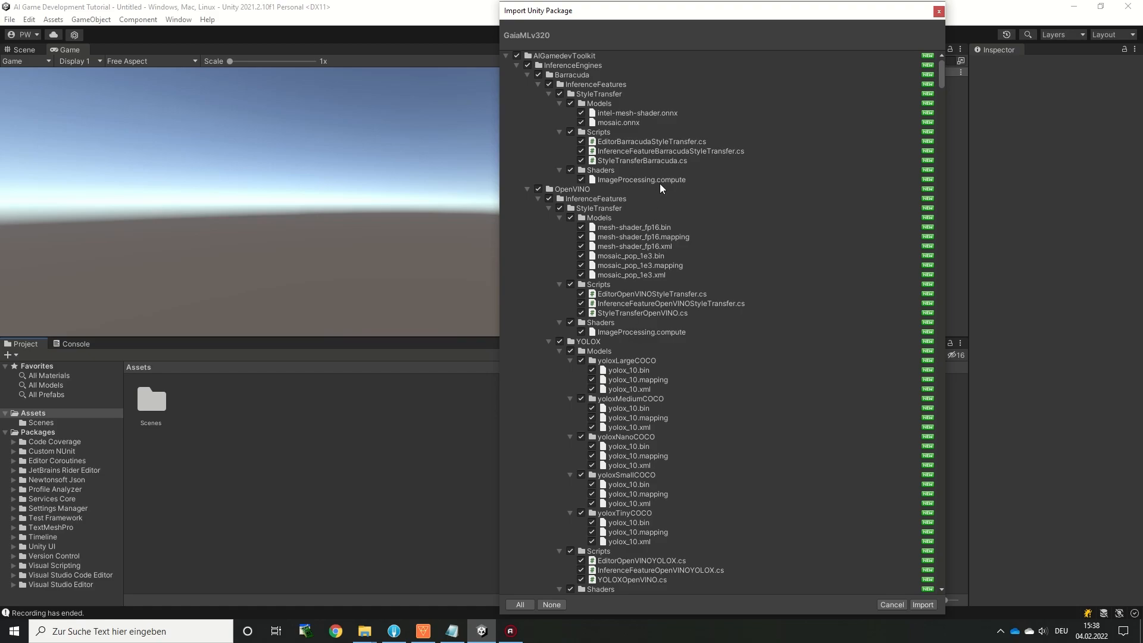
{"action": "scroll", "coordinate": [653, 413], "scroll_direction": "down", "scroll_amount": 20}
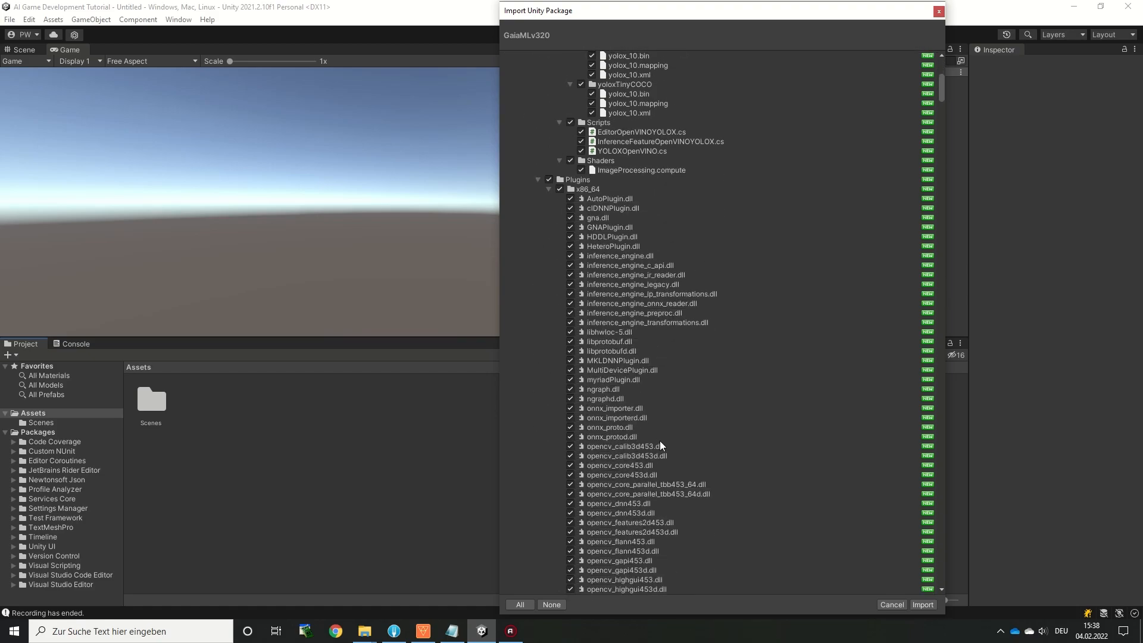
{"action": "scroll", "coordinate": [748, 306], "scroll_direction": "down", "scroll_amount": 10}
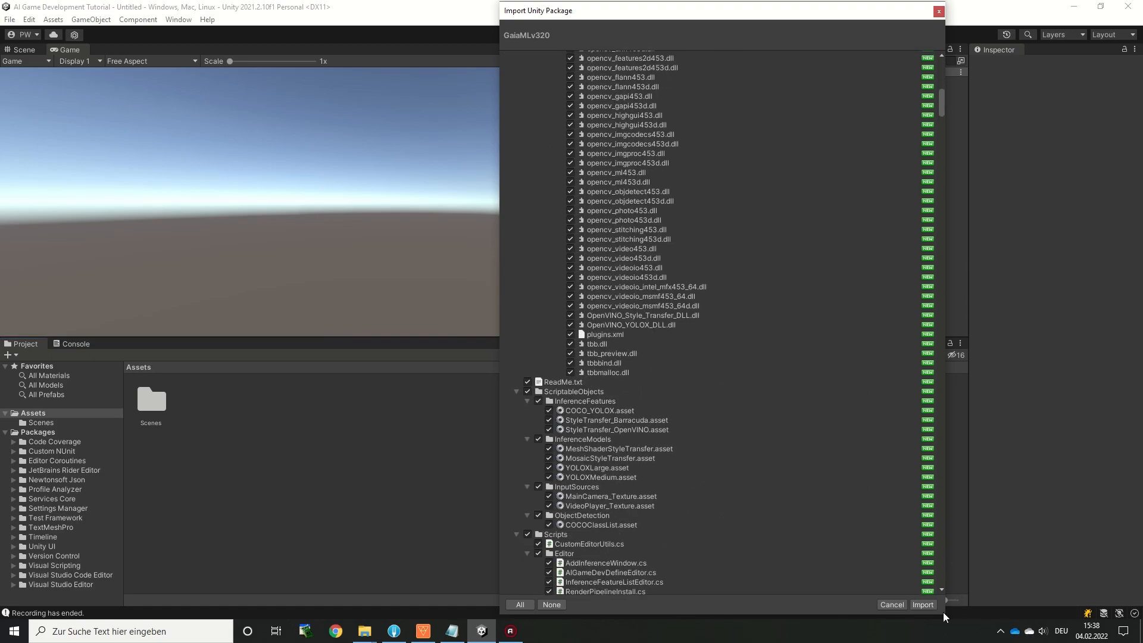
{"action": "left_click", "coordinate": [922, 604]}
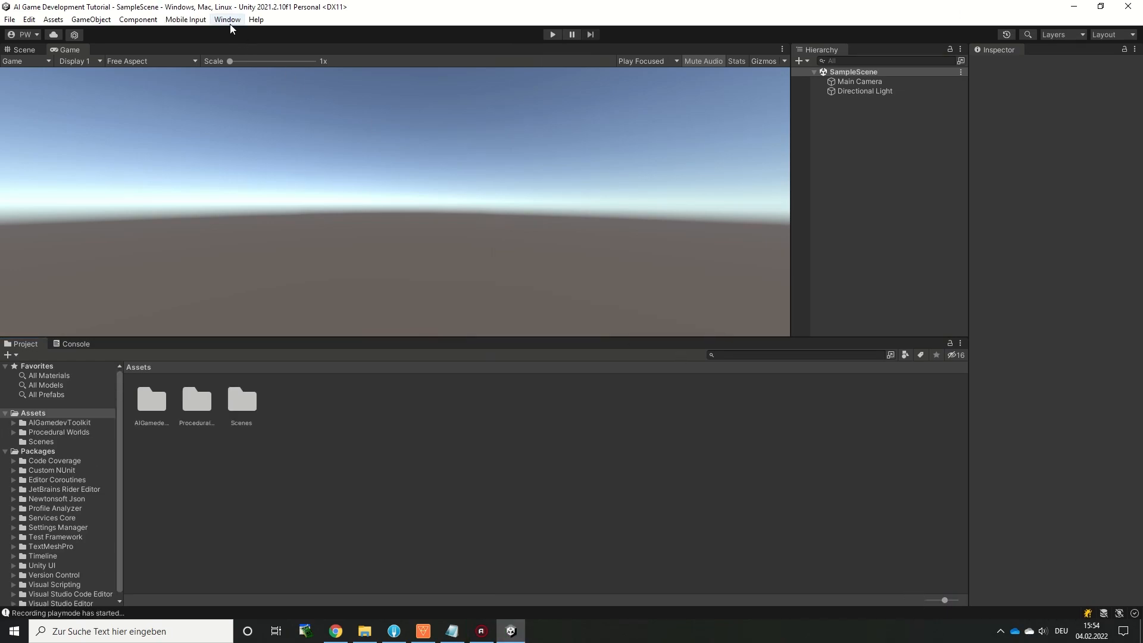
Launch the Gaia Manager to install Gaia ML, declining the Canopy website visit, and review the render settings under Setup Project
{"action": "left_click", "coordinate": [227, 19]}
{"action": "mouse_move", "coordinate": [281, 364]}
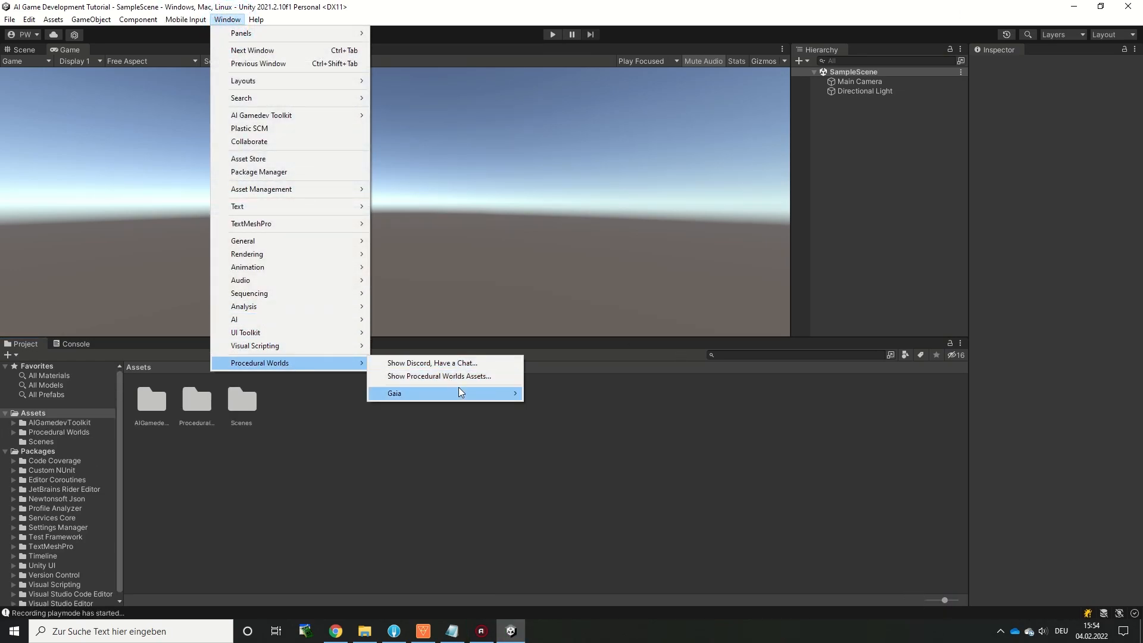
{"action": "mouse_move", "coordinate": [459, 393]}
{"action": "left_click", "coordinate": [550, 393]}
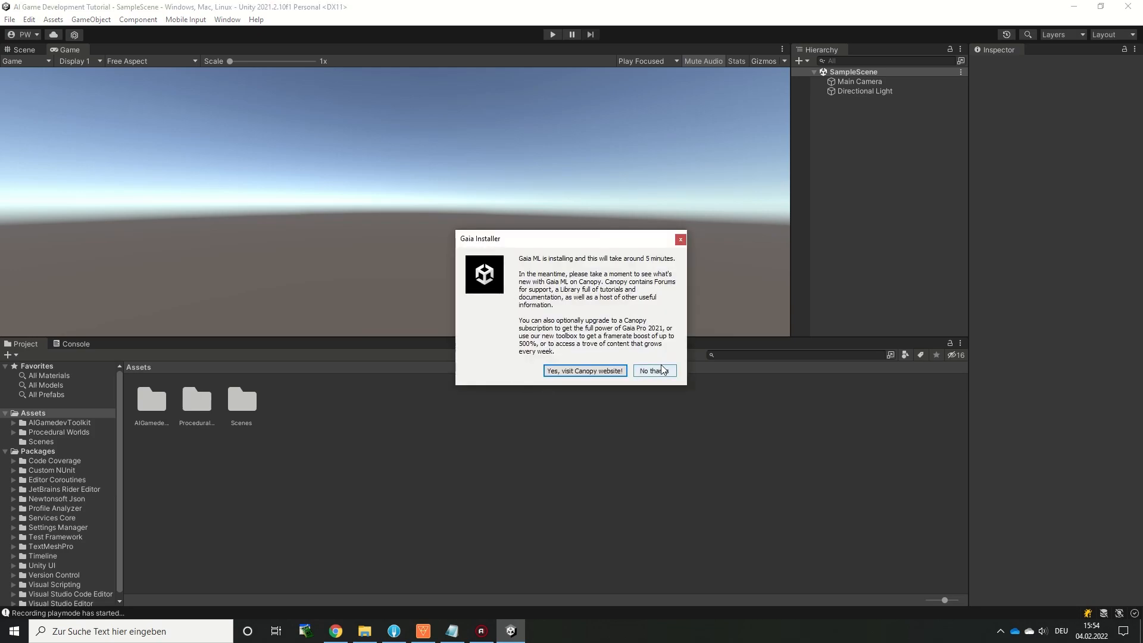
{"action": "left_click", "coordinate": [654, 370]}
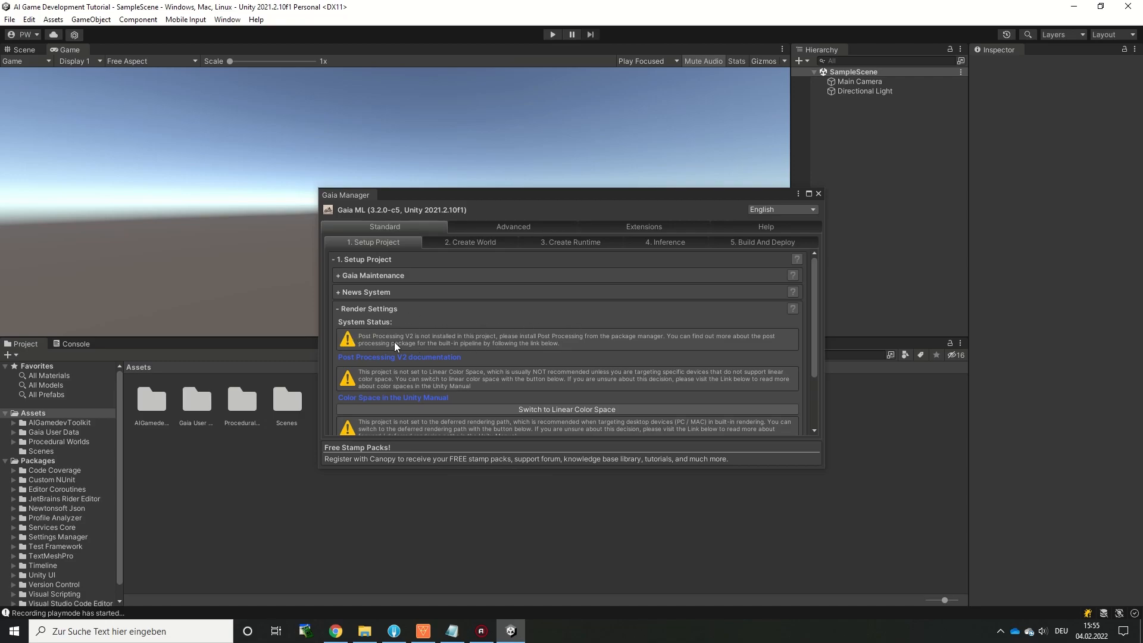
{"action": "scroll", "coordinate": [474, 352], "scroll_direction": "down", "scroll_amount": 1}
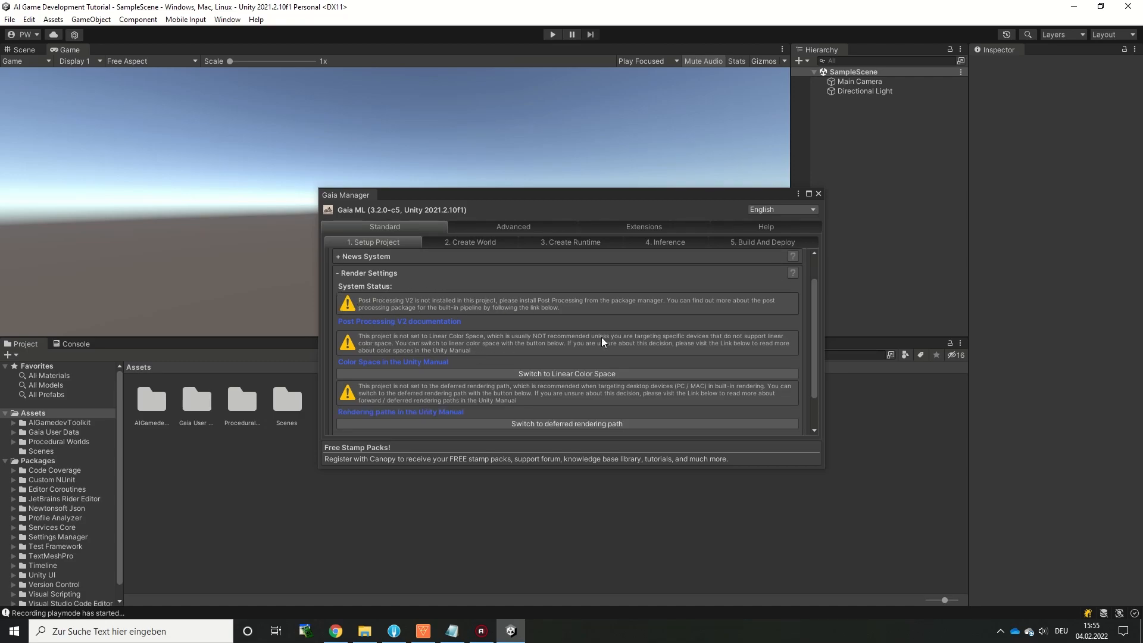
{"action": "scroll", "coordinate": [498, 375], "scroll_direction": "down", "scroll_amount": 3}
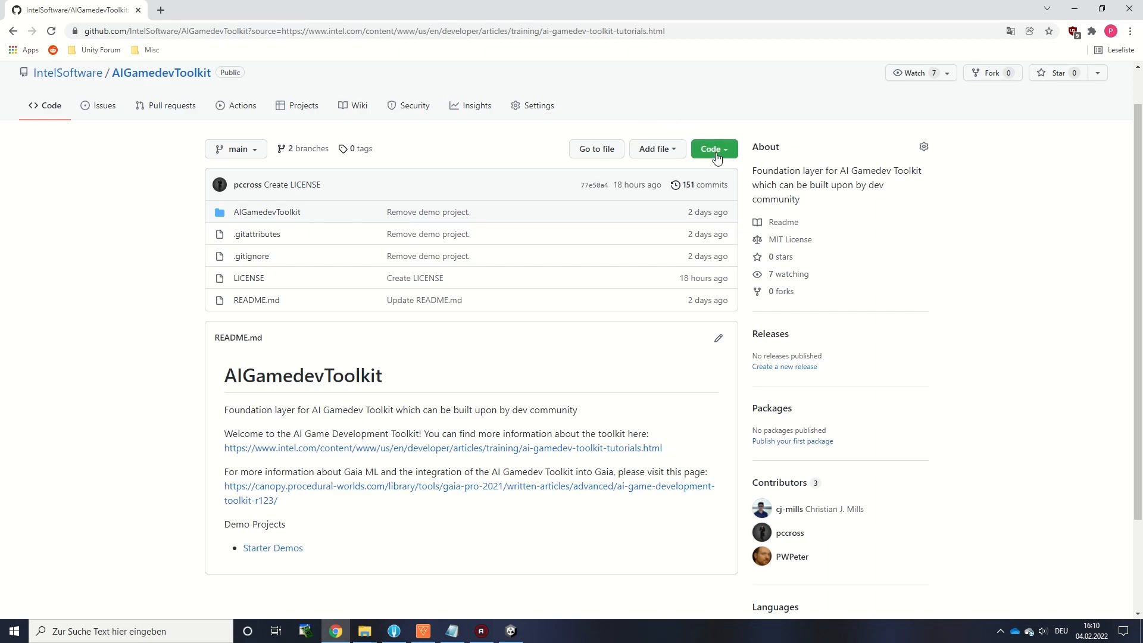
Show the code download options of the AIGamedevToolkit GitHub repository and bring the local AIGamedevToolkit folder into the Unity project's Assets
{"action": "left_click", "coordinate": [713, 150]}
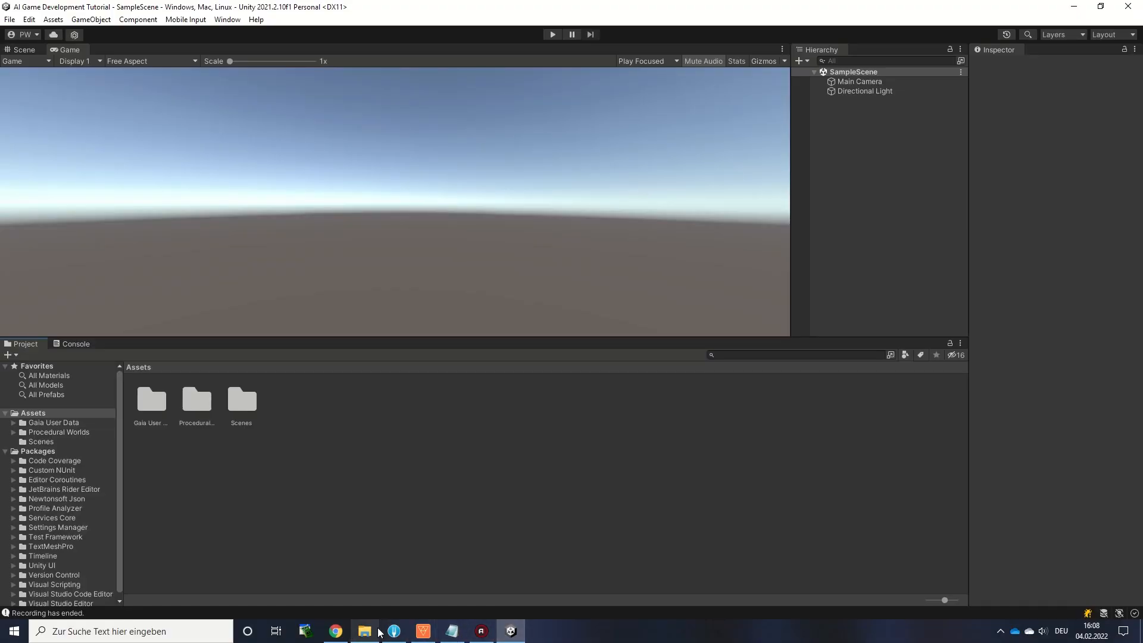
{"action": "left_click", "coordinate": [365, 631]}
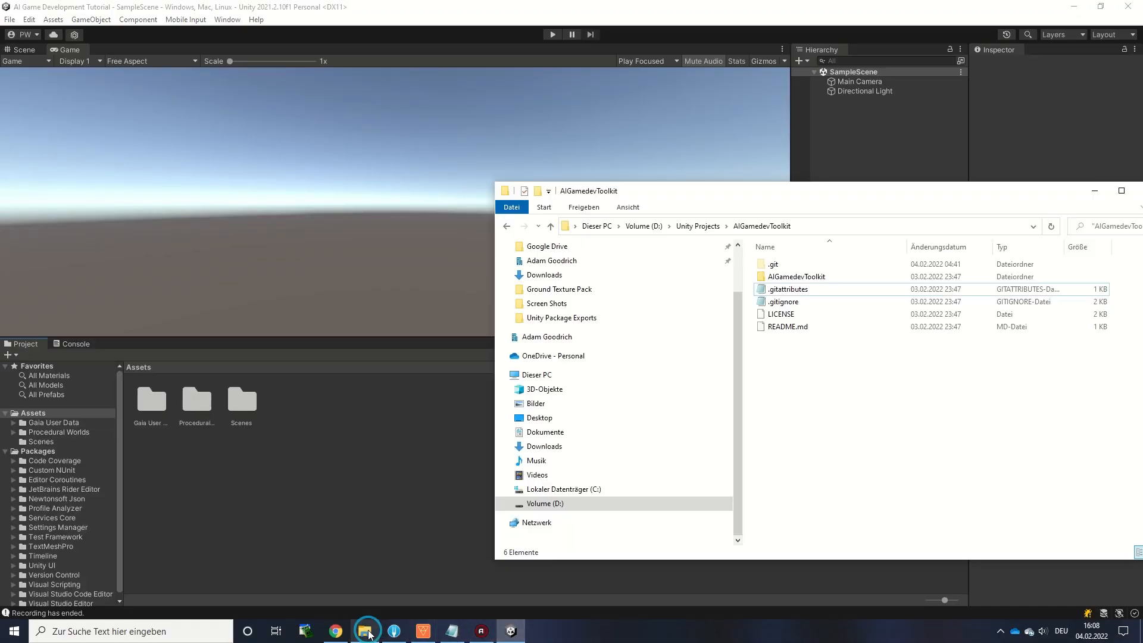
{"action": "left_click", "coordinate": [782, 278]}
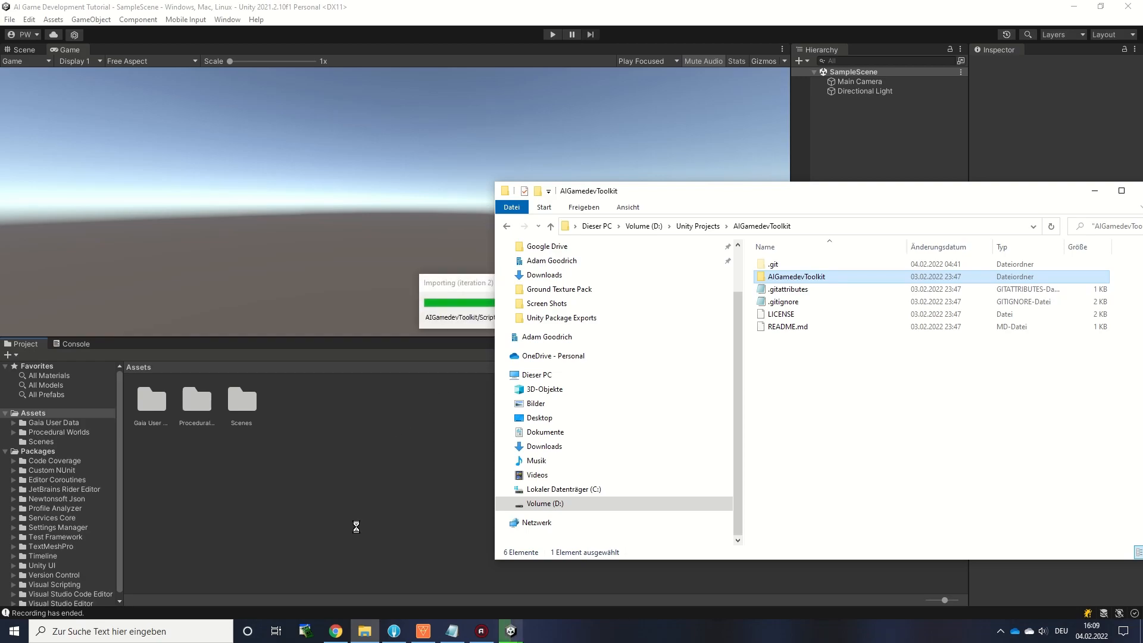
{"action": "left_click", "coordinate": [1103, 195]}
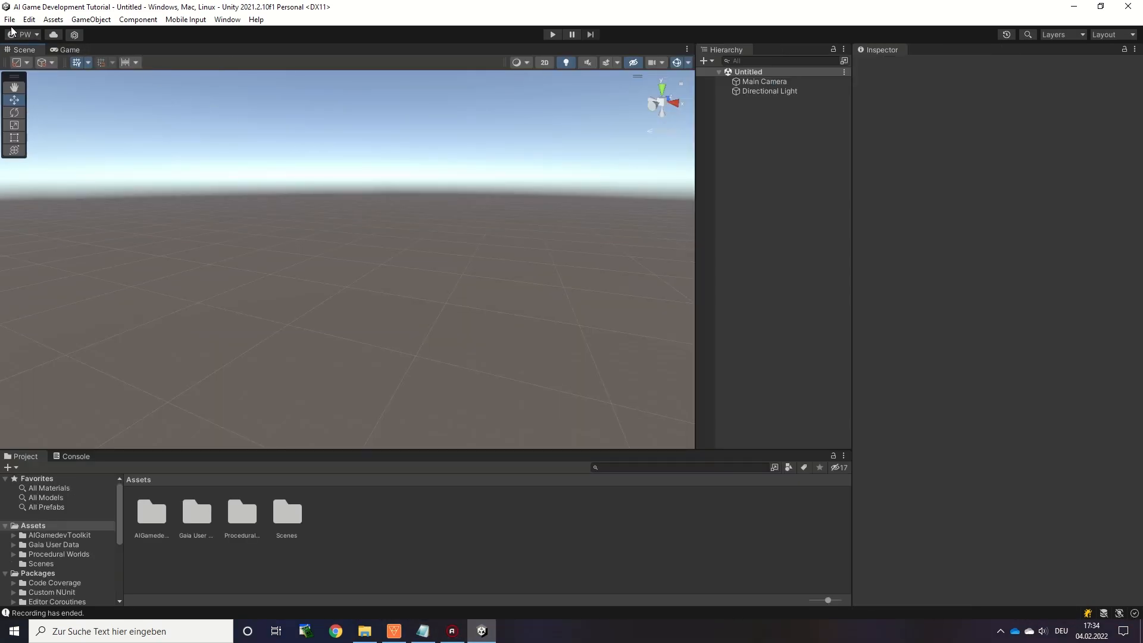
Enable Allow 'unsafe' Code in the project's Player settings and close the Project Settings
{"action": "left_click", "coordinate": [27, 19]}
{"action": "left_click", "coordinate": [143, 399]}
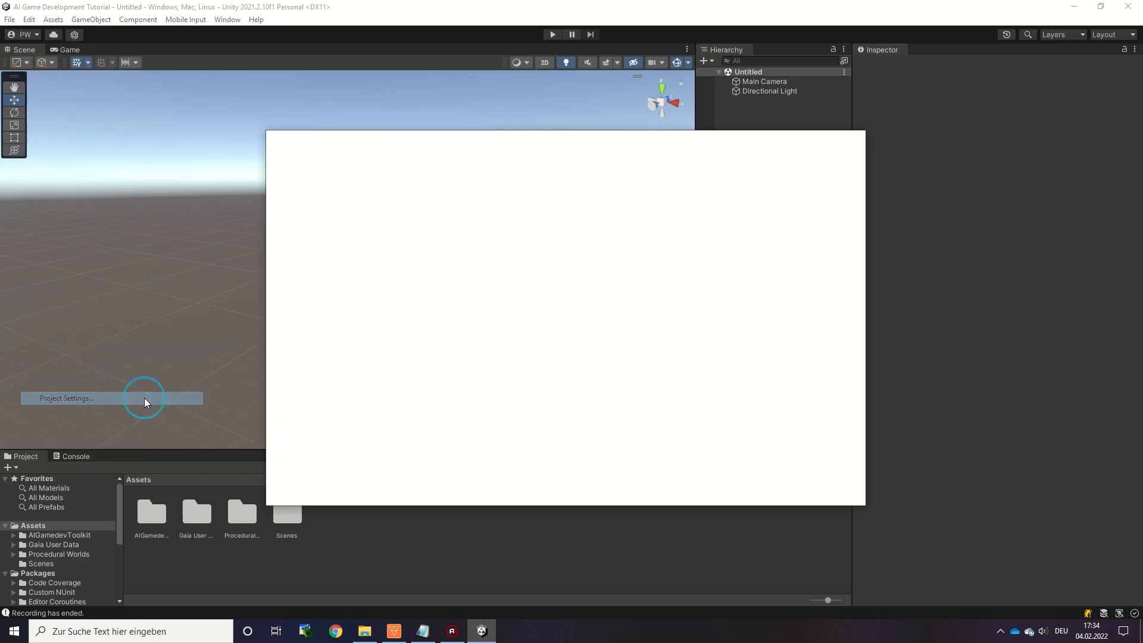
{"action": "scroll", "coordinate": [539, 310], "scroll_direction": "down", "scroll_amount": 15}
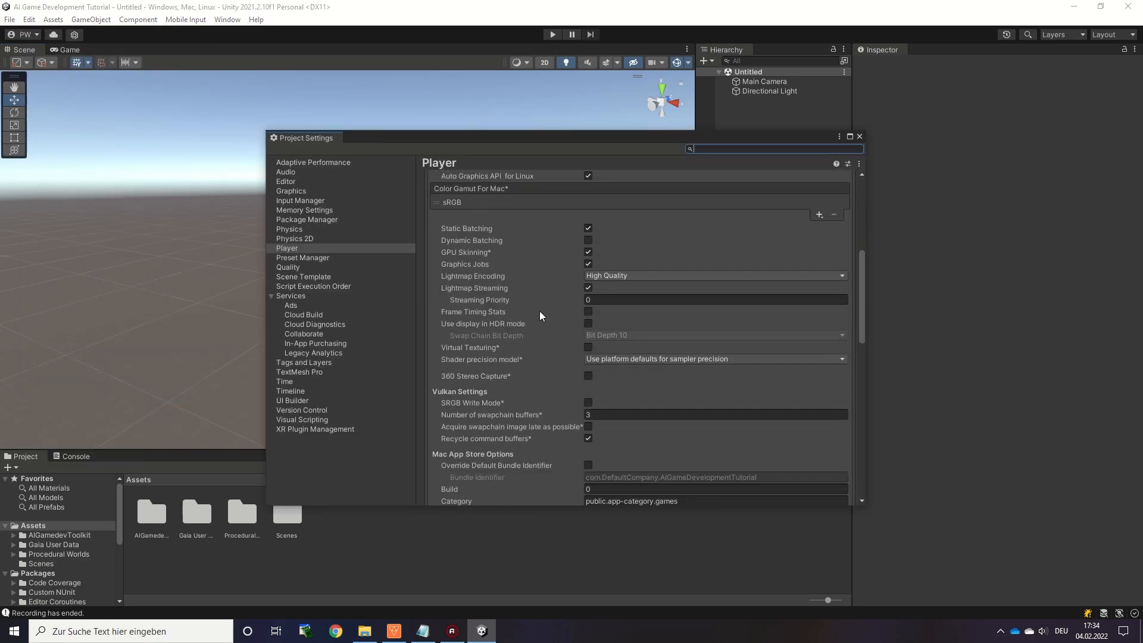
{"action": "scroll", "coordinate": [540, 314], "scroll_direction": "down", "scroll_amount": 10}
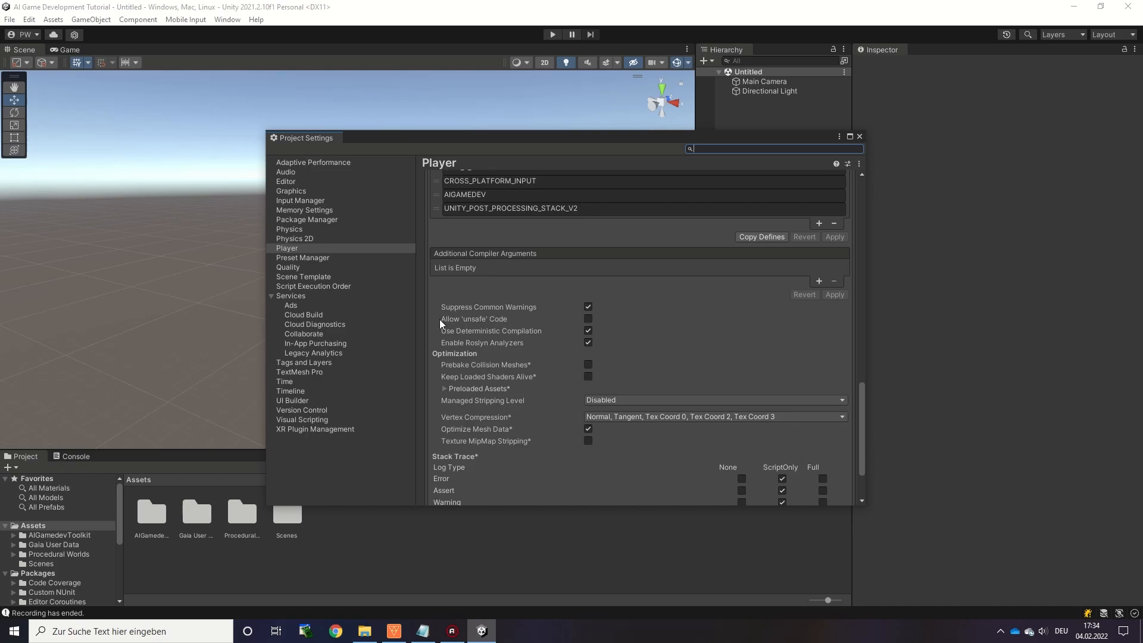
{"action": "left_click", "coordinate": [589, 320]}
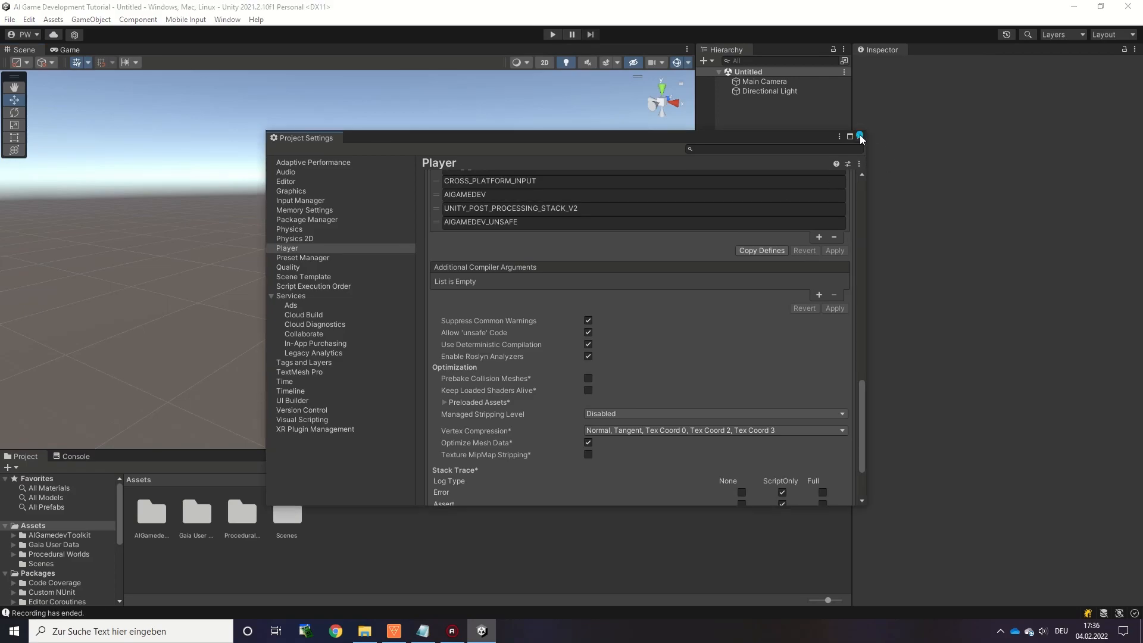
{"action": "left_click", "coordinate": [860, 135]}
Add the Barracuda package (com.unity.barracuda) to the project through the Package Manager's git URL option
{"action": "left_click", "coordinate": [227, 19]}
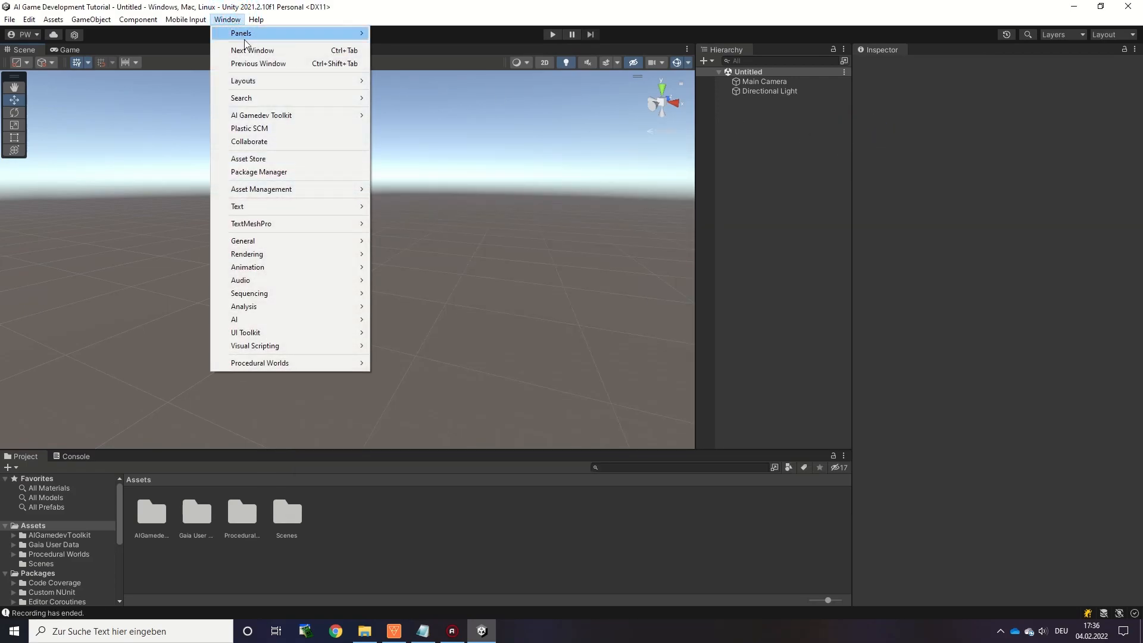
{"action": "left_click", "coordinate": [289, 172]}
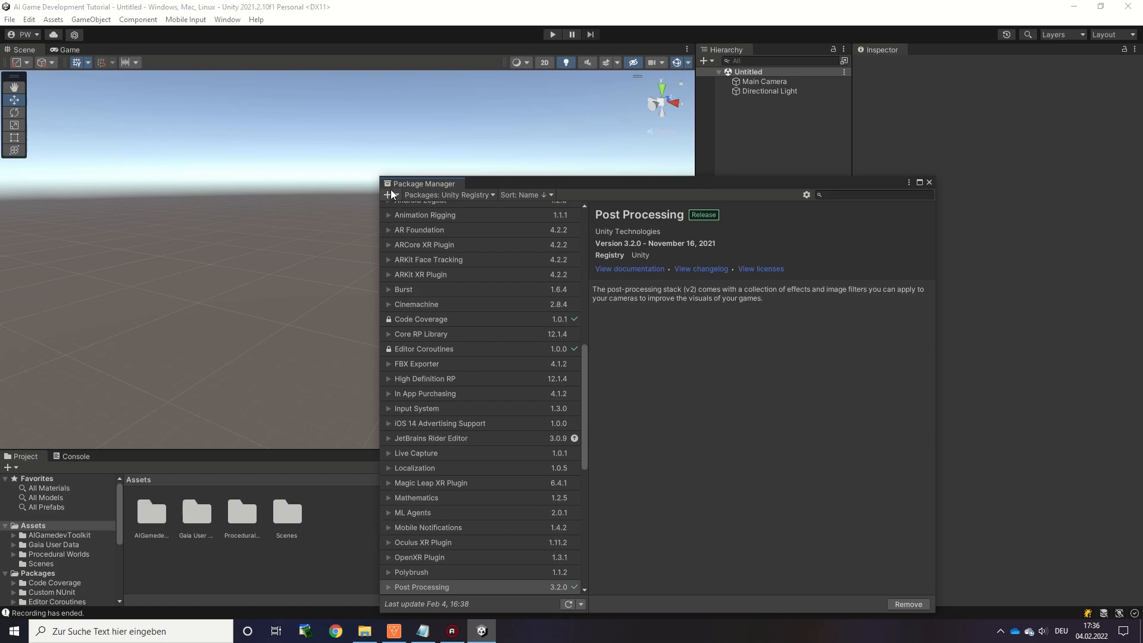
{"action": "left_click", "coordinate": [393, 195]}
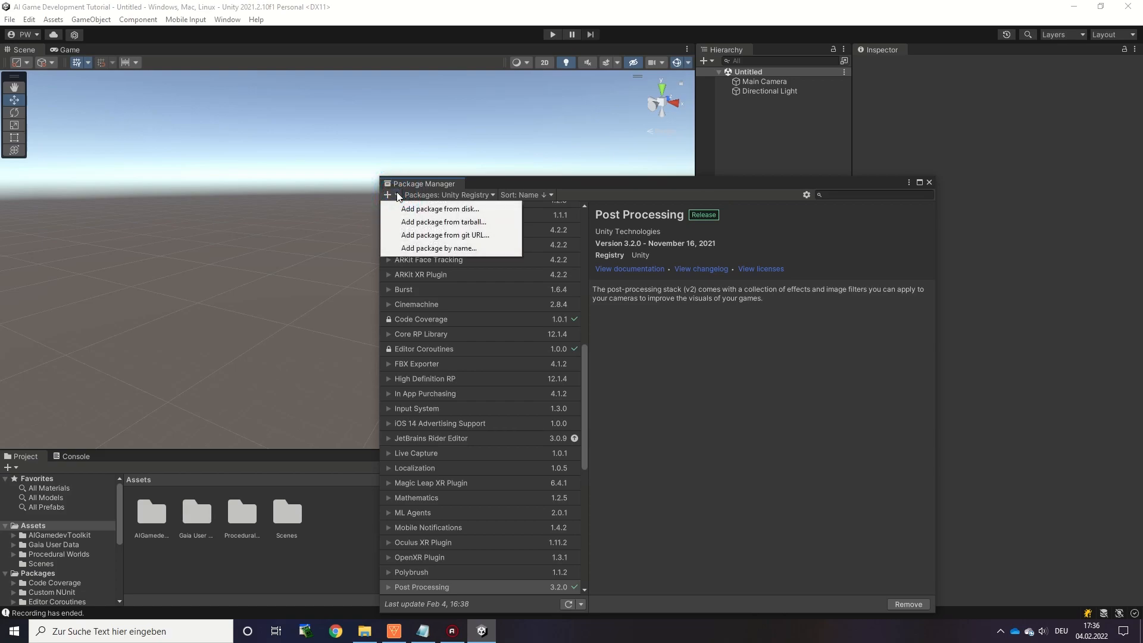
{"action": "left_click", "coordinate": [449, 235]}
{"action": "type", "text": "com.unity.barra"}
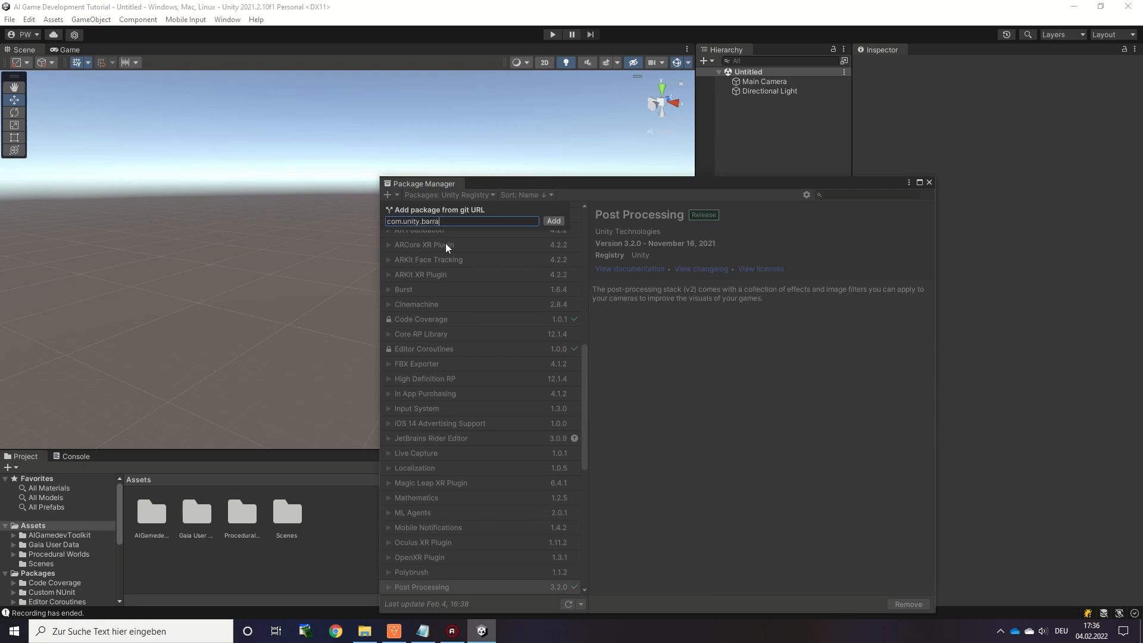
{"action": "key", "text": "Return"}
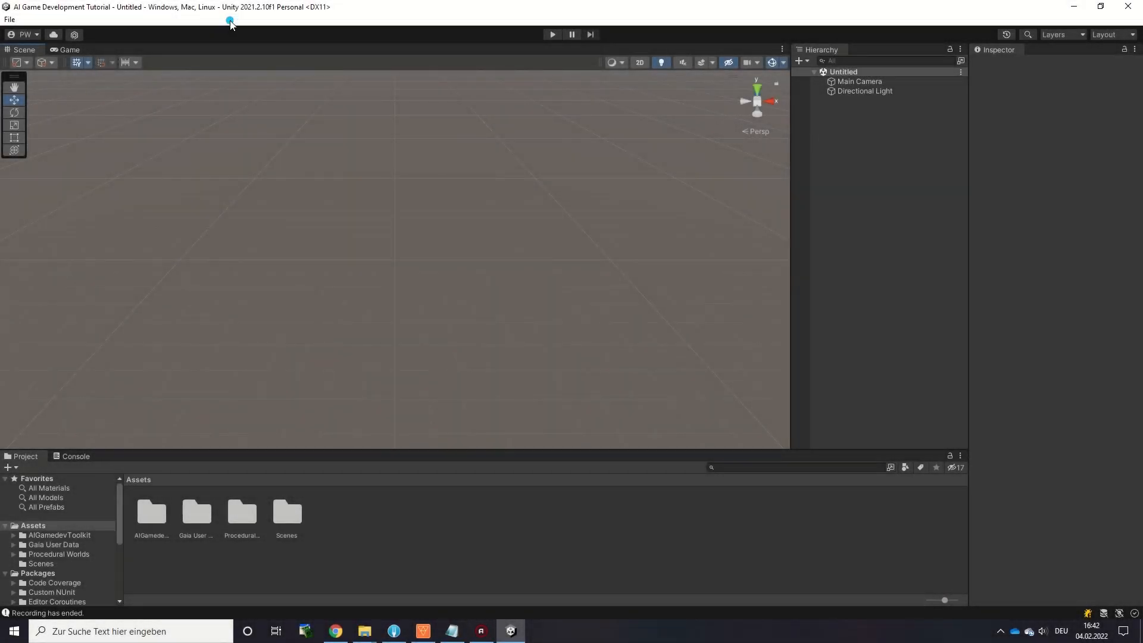
Create a World Designer with the Gaia Manager for a Medium Desktop world using the Gaia Pro Sample biome, and close the manager
{"action": "left_click", "coordinate": [227, 19]}
{"action": "mouse_move", "coordinate": [324, 362]}
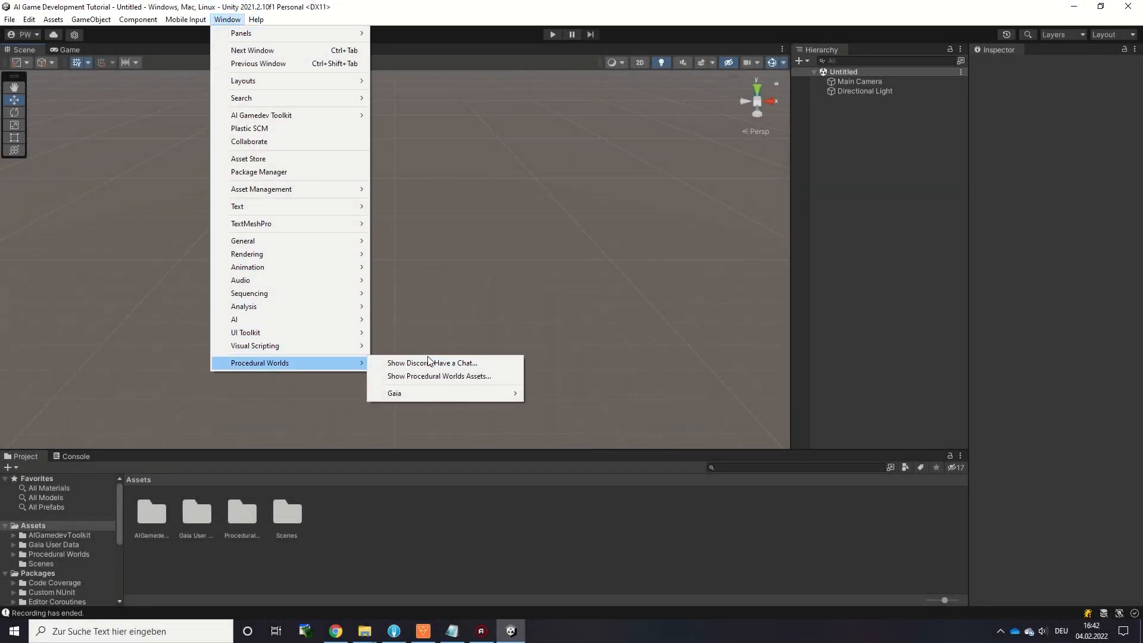
{"action": "mouse_move", "coordinate": [464, 393]}
{"action": "left_click", "coordinate": [562, 394]}
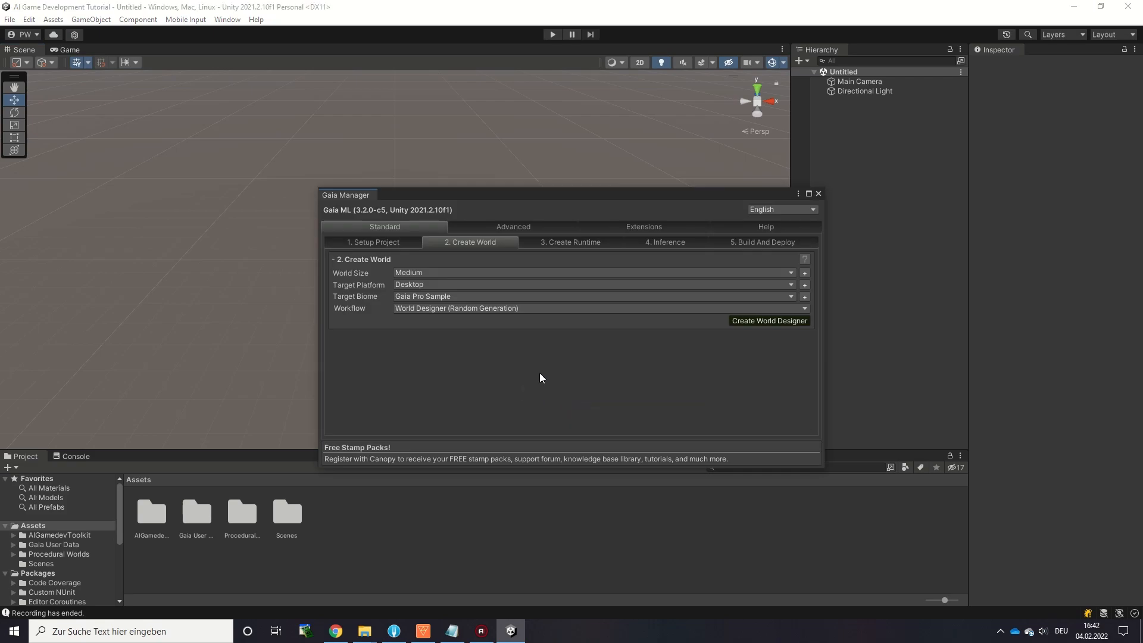
{"action": "left_click", "coordinate": [738, 322]}
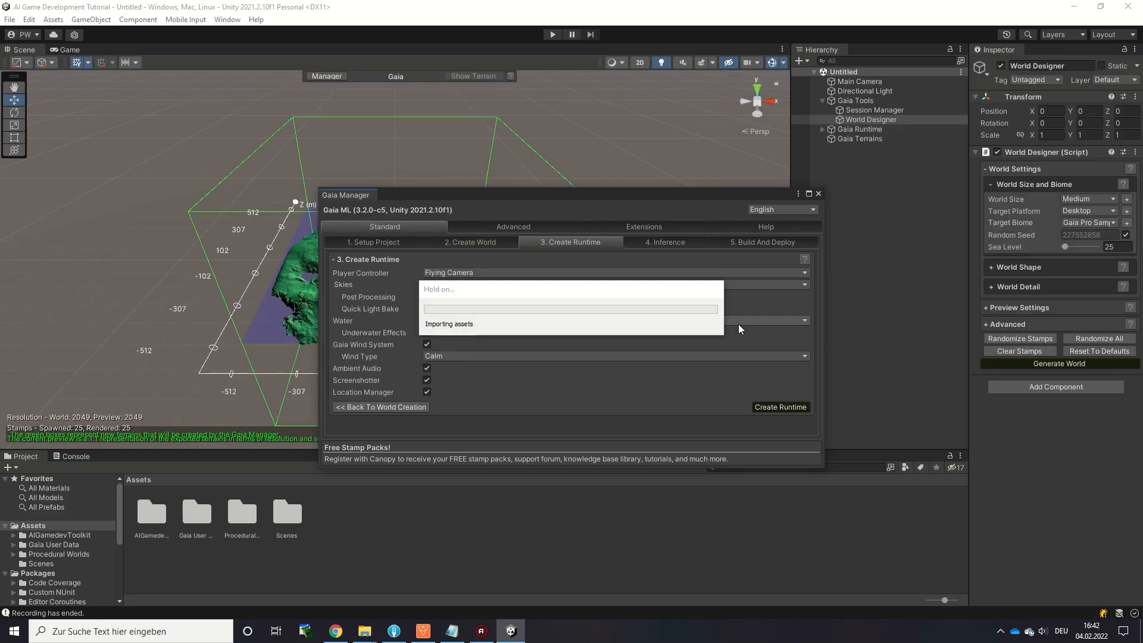
{"action": "left_click", "coordinate": [819, 194]}
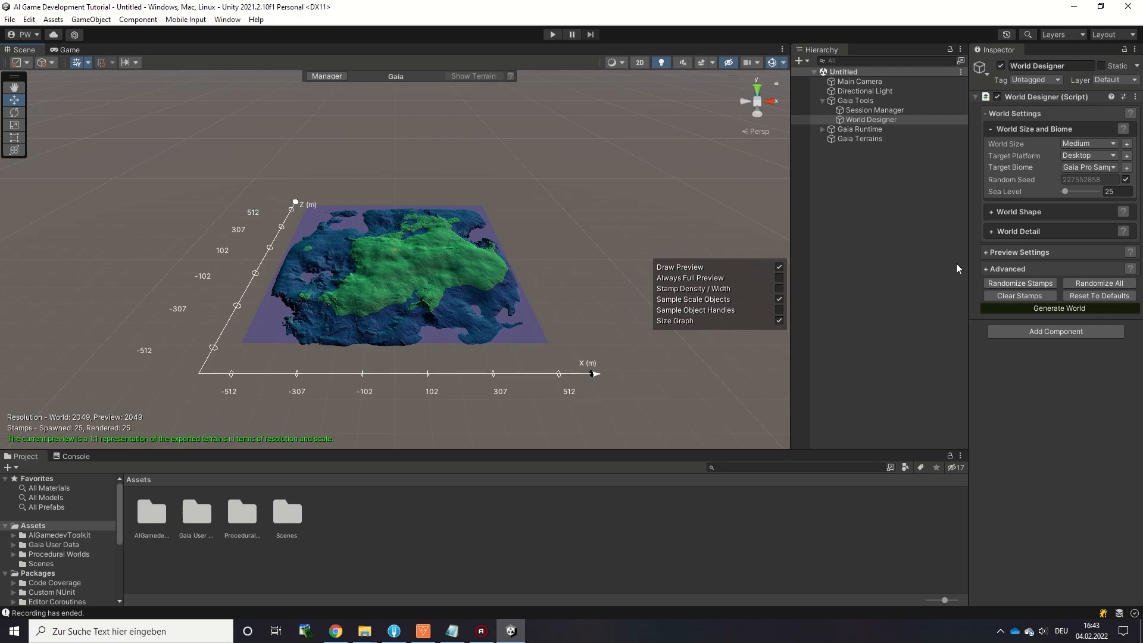
Randomize all World Designer settings twice and generate the world, accepting the replacement of existing terrains
{"action": "left_click_drag", "start_coordinate": [967, 261], "coordinate": [853, 258]}
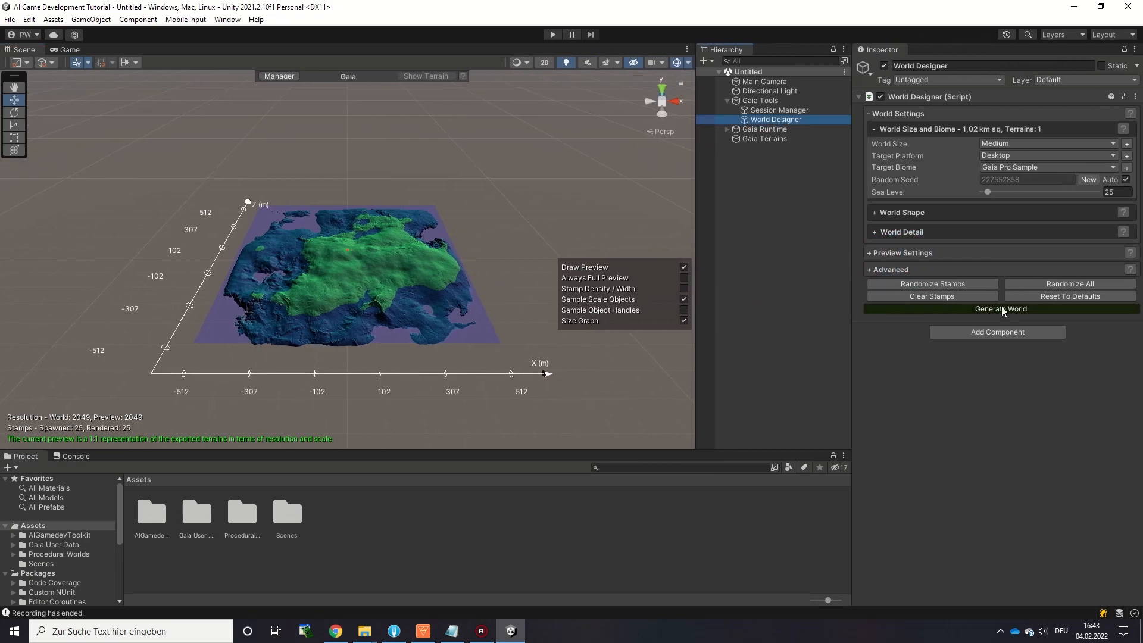
{"action": "left_click", "coordinate": [1044, 279]}
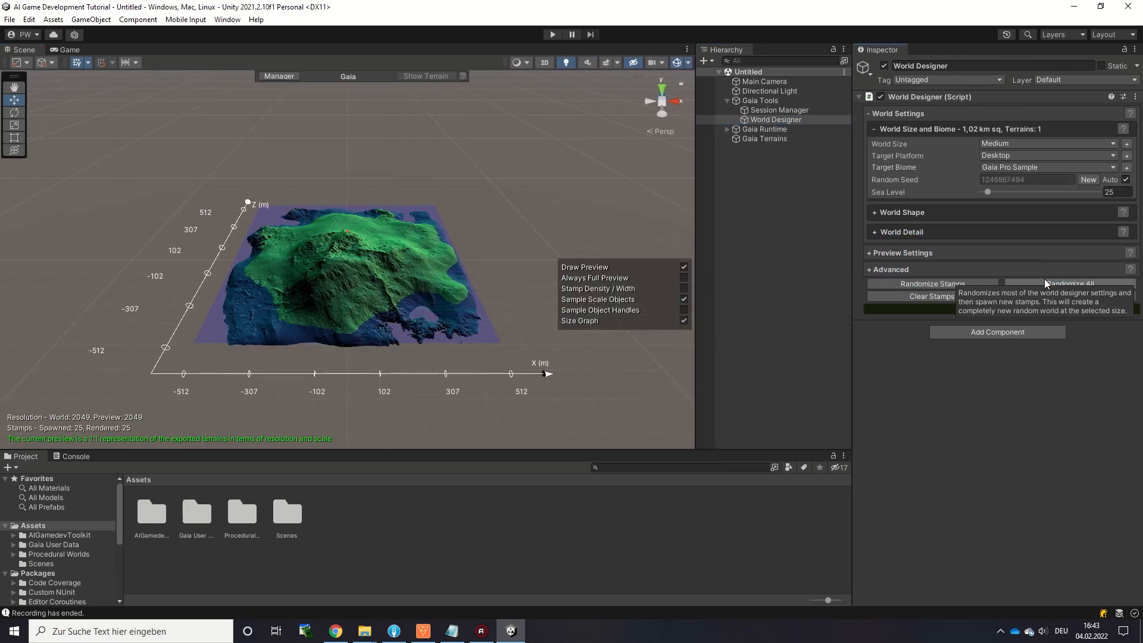
{"action": "left_click", "coordinate": [1044, 279]}
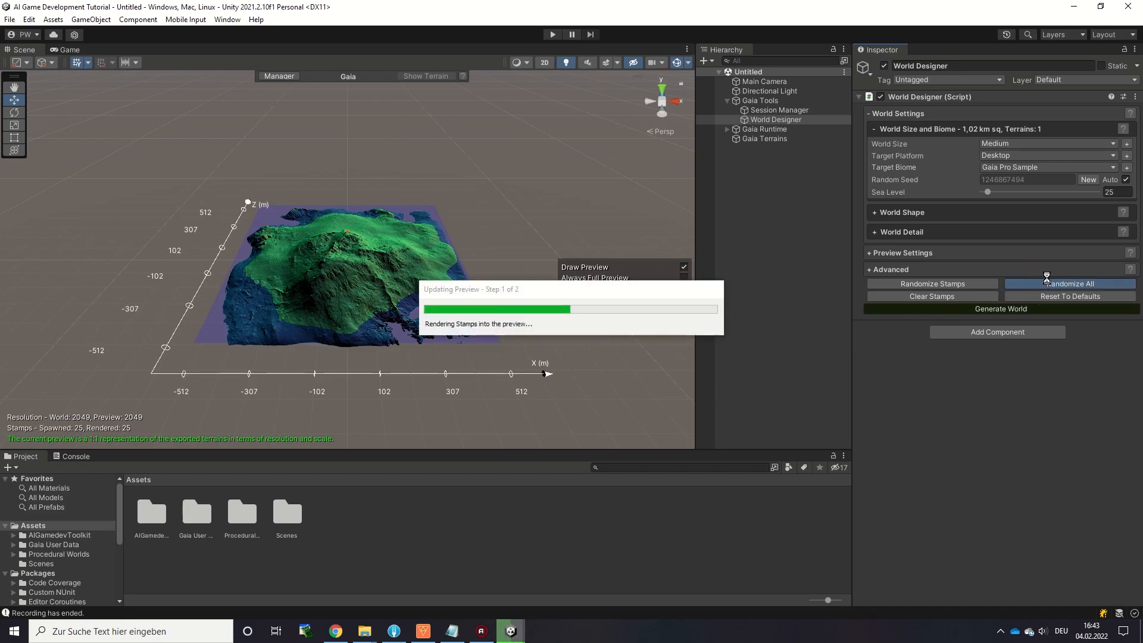
{"action": "left_click", "coordinate": [993, 309]}
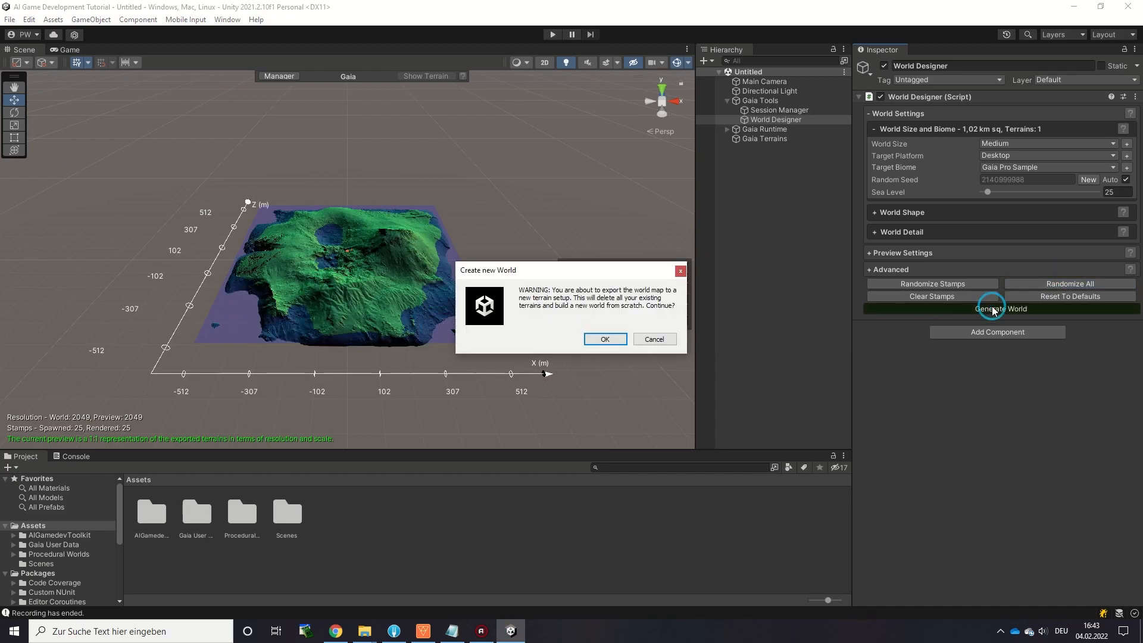
{"action": "left_click", "coordinate": [613, 339]}
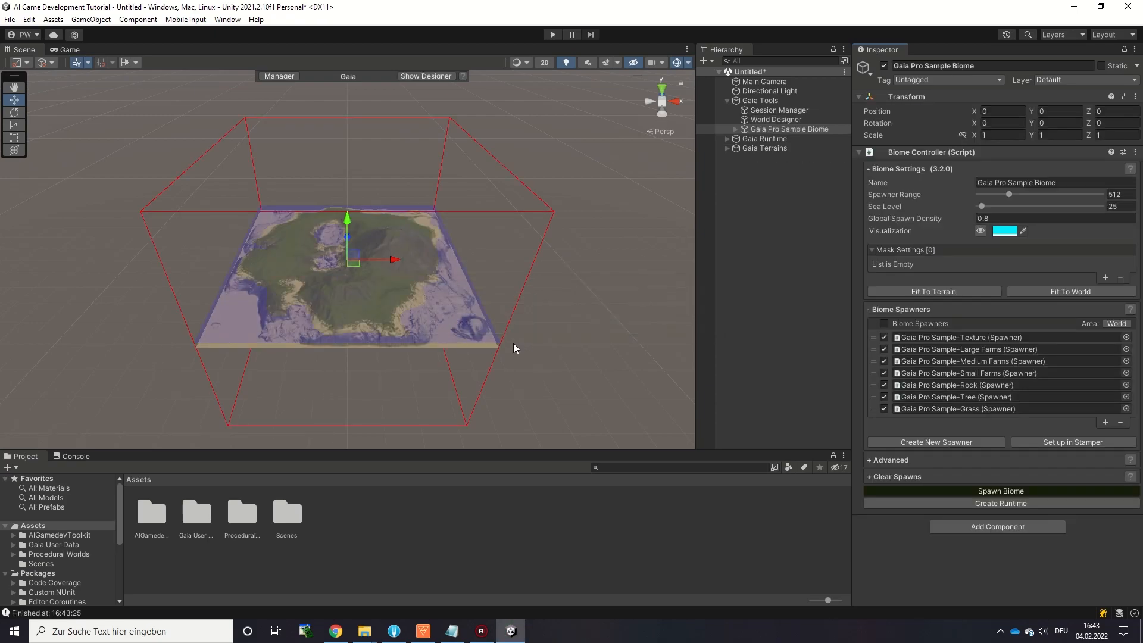
Spawn the Gaia Pro Sample Biome on the generated terrain and inspect the vegetation up close
{"action": "left_click", "coordinate": [933, 495]}
{"action": "scroll", "coordinate": [310, 360], "scroll_direction": "up", "scroll_amount": 8}
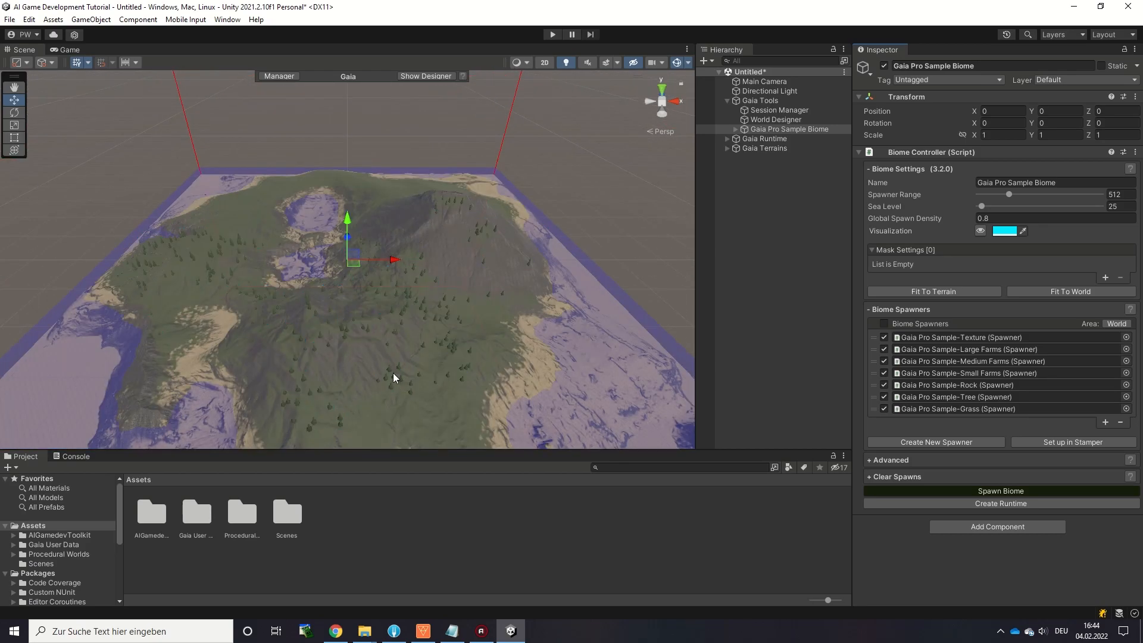
{"action": "scroll", "coordinate": [369, 306], "scroll_direction": "up", "scroll_amount": 10}
{"action": "right_click_drag", "start_coordinate": [354, 319], "coordinate": [423, 299]}
Create the Gaia runtime with Flying Camera, Day skies, Deep Blue Ocean water and Calm wind, and close the manager
{"action": "left_click", "coordinate": [284, 76]}
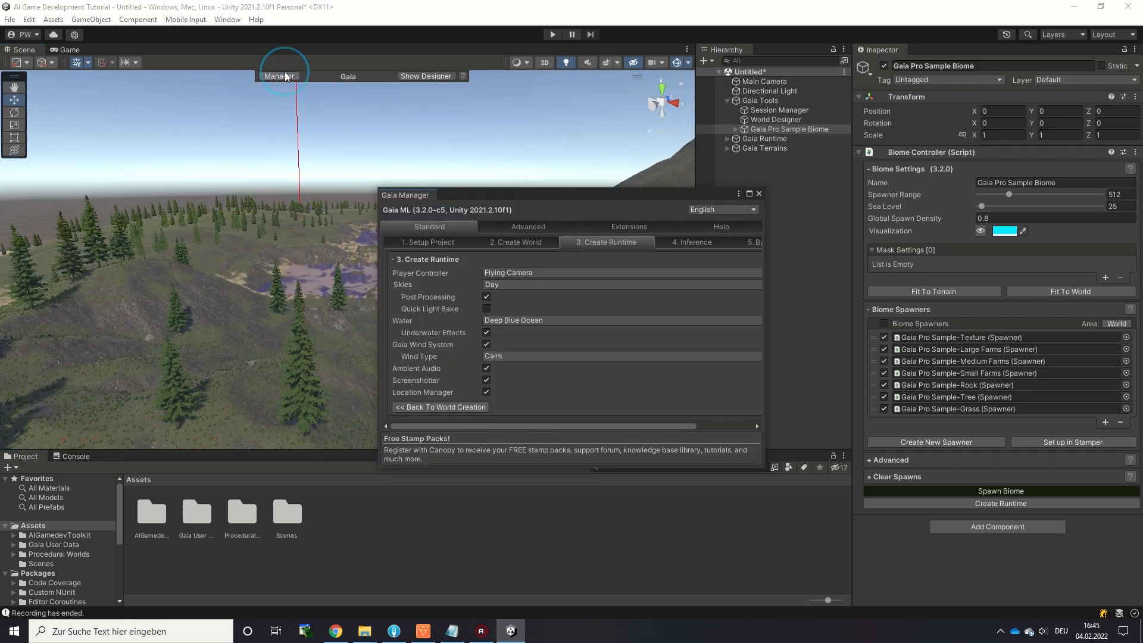
{"action": "left_click_drag", "start_coordinate": [762, 308], "coordinate": [925, 309]}
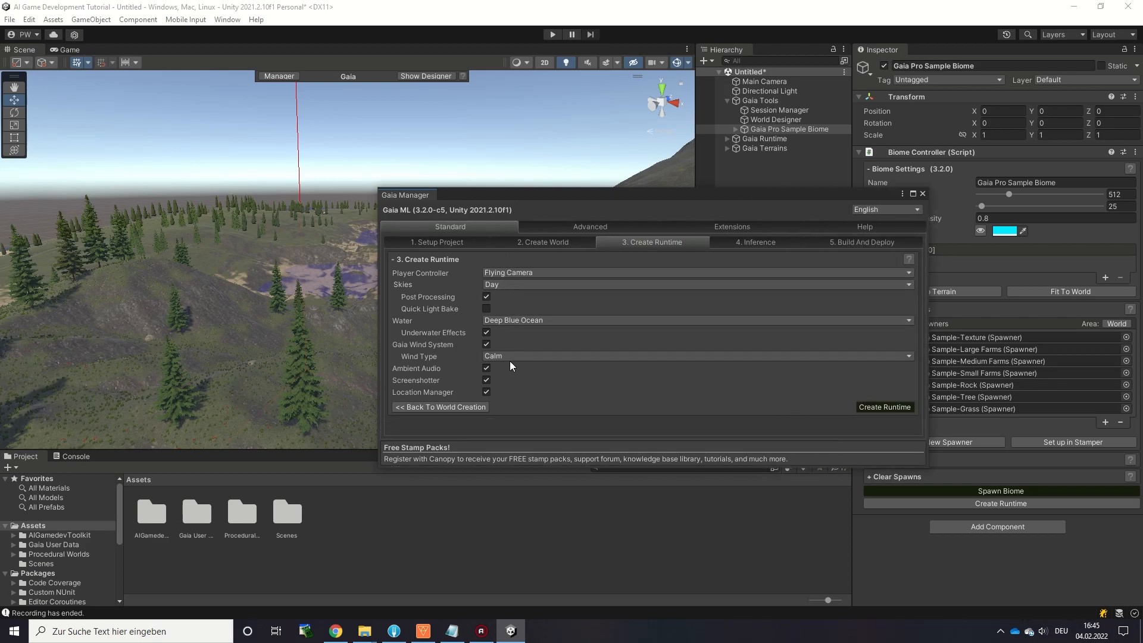
{"action": "left_click", "coordinate": [900, 406]}
{"action": "left_click", "coordinate": [603, 417]}
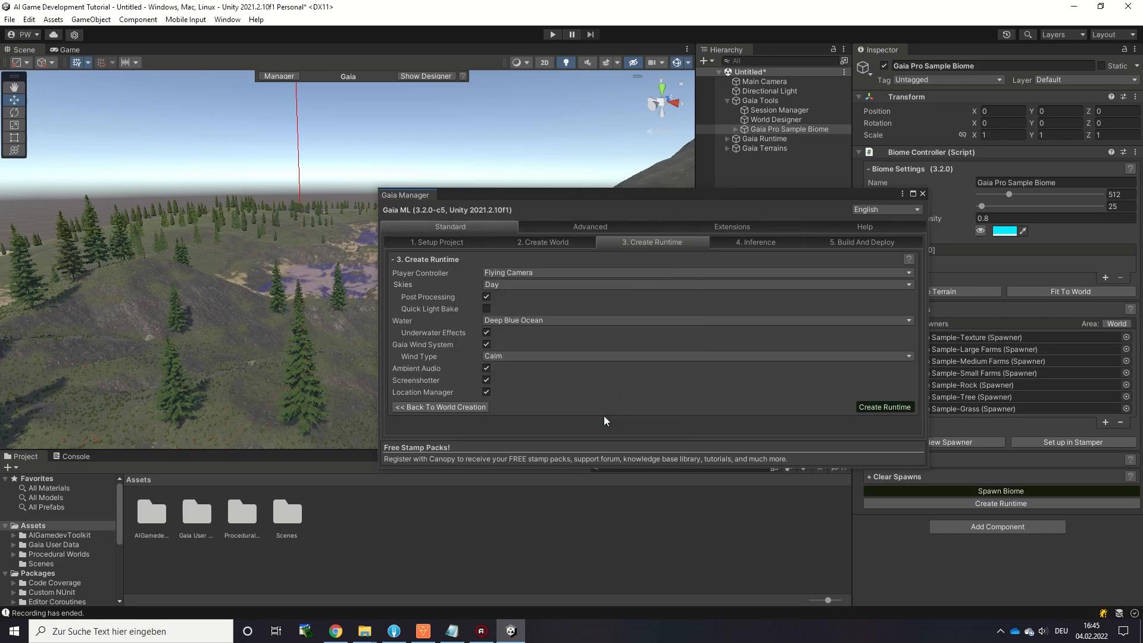
{"action": "left_click", "coordinate": [923, 194]}
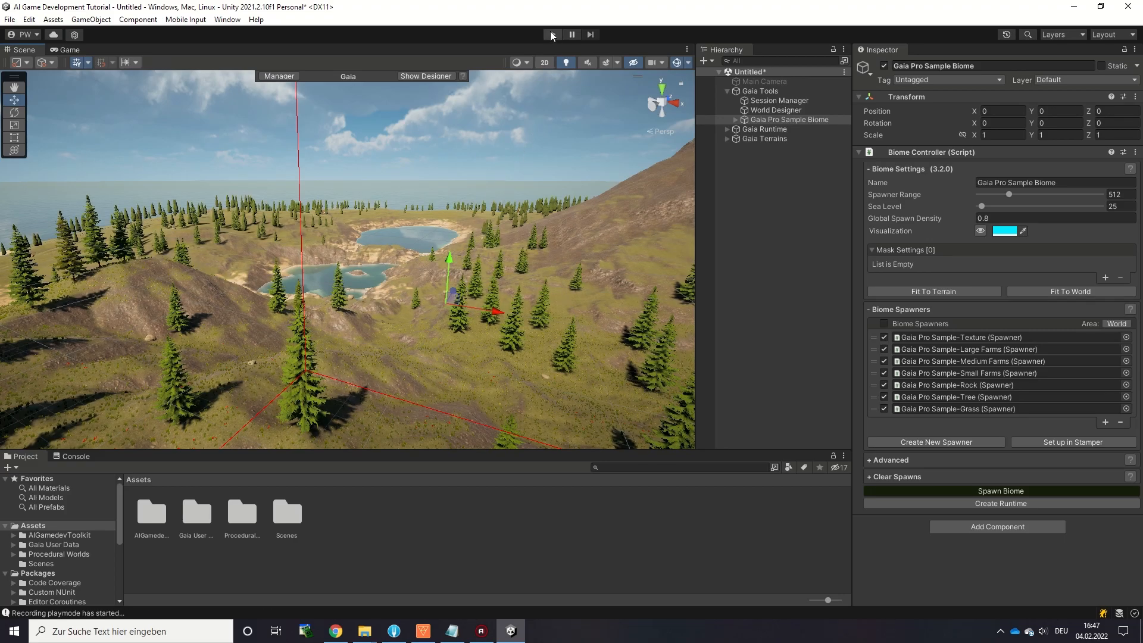
Run the scene in Play mode and fly around the lake to explore the generated world
{"action": "left_click", "coordinate": [552, 34]}
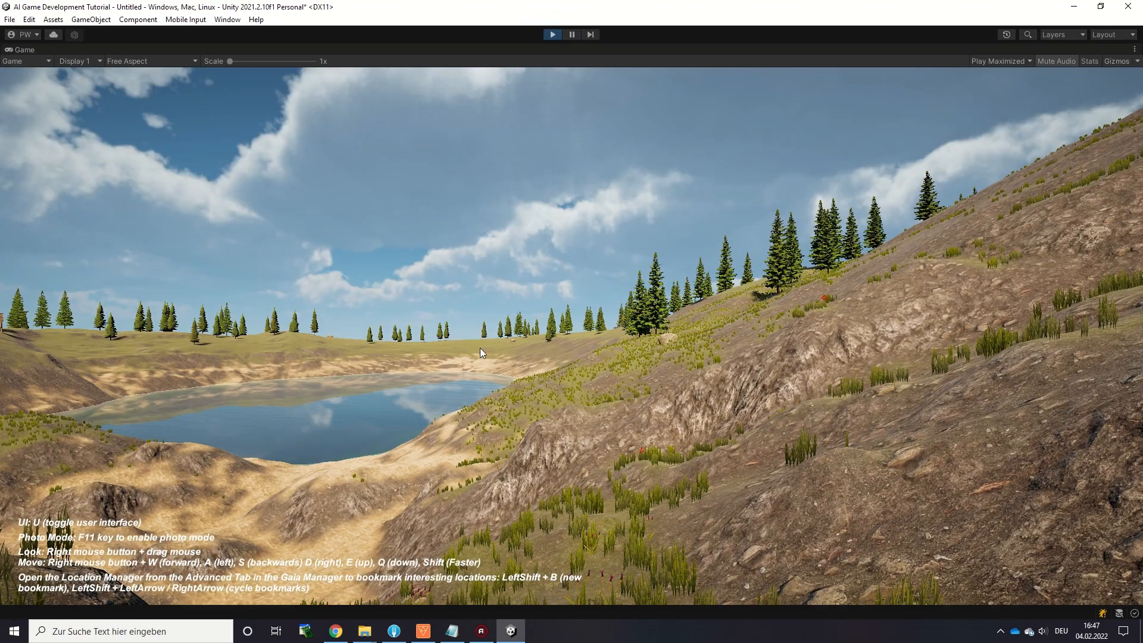
{"action": "right_click_drag", "start_coordinate": [480, 347], "coordinate": [123, 380]}
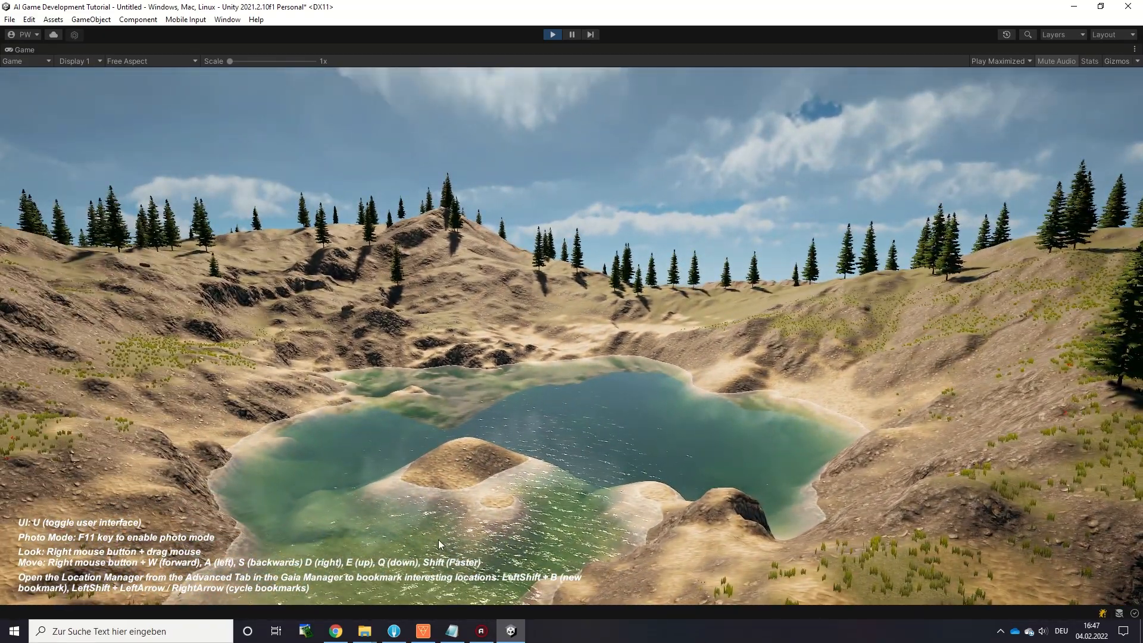
{"action": "right_click_drag", "start_coordinate": [440, 351], "coordinate": [482, 356]}
{"action": "key", "text": "w"}
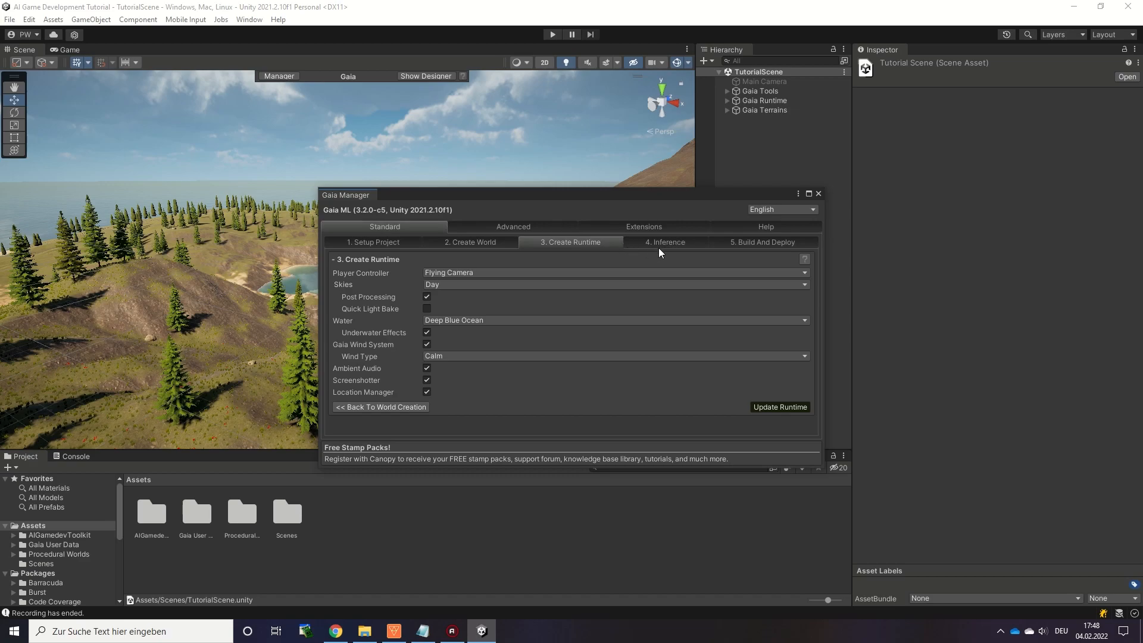
Apply the StyleTransfer_Barracuda inference feature to the scene with the Gaia Manager and review its options
{"action": "left_click", "coordinate": [661, 242]}
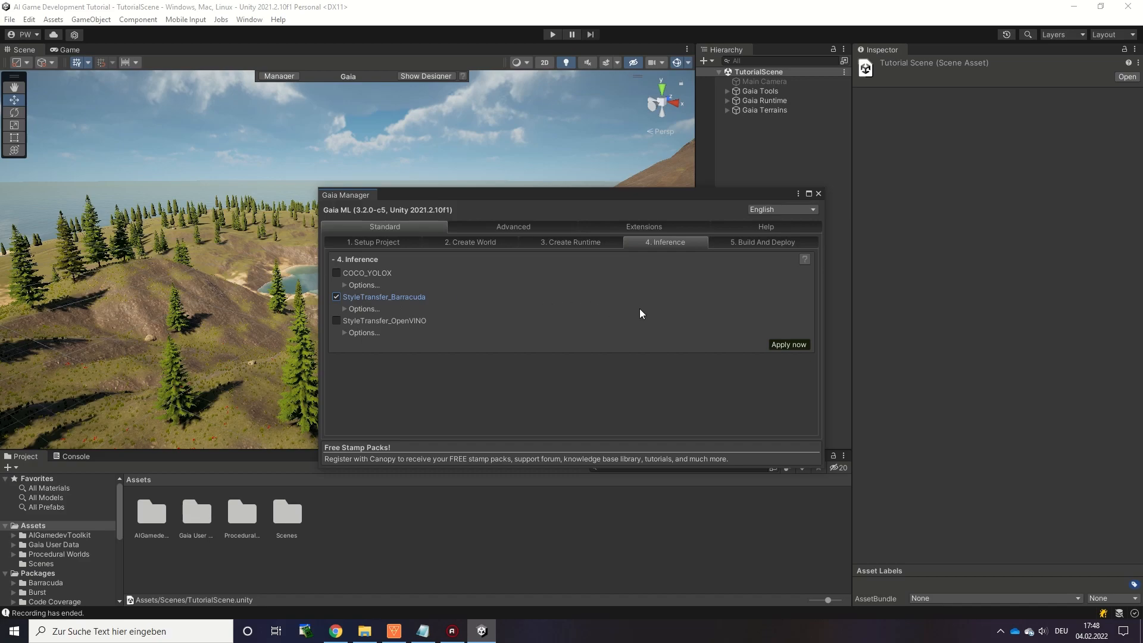
{"action": "left_click", "coordinate": [785, 344]}
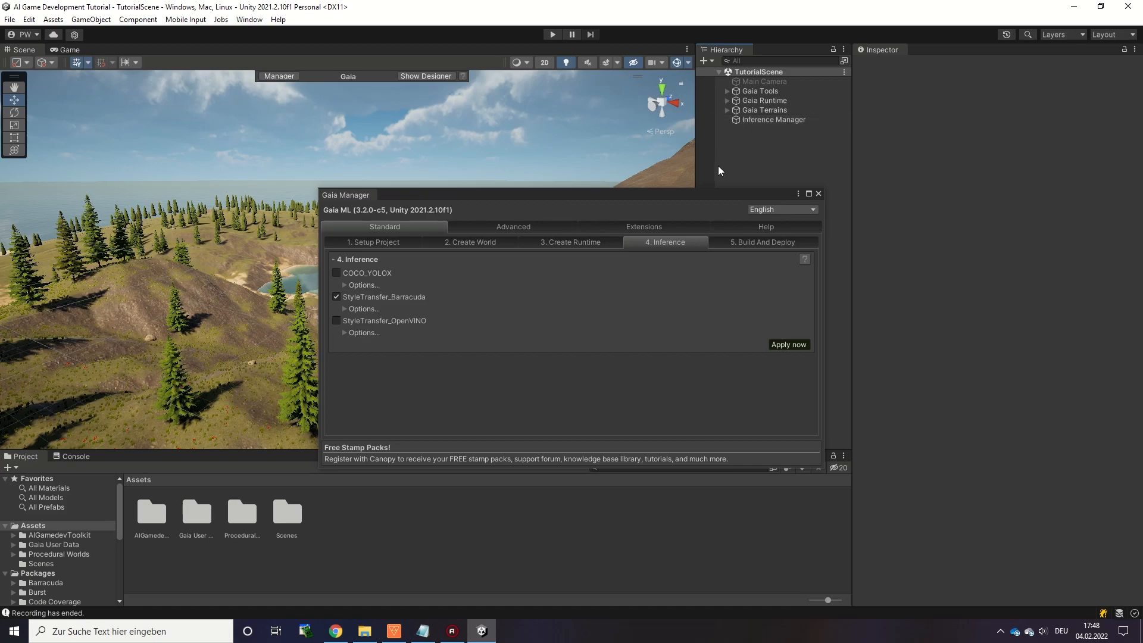
{"action": "left_click", "coordinate": [344, 309]}
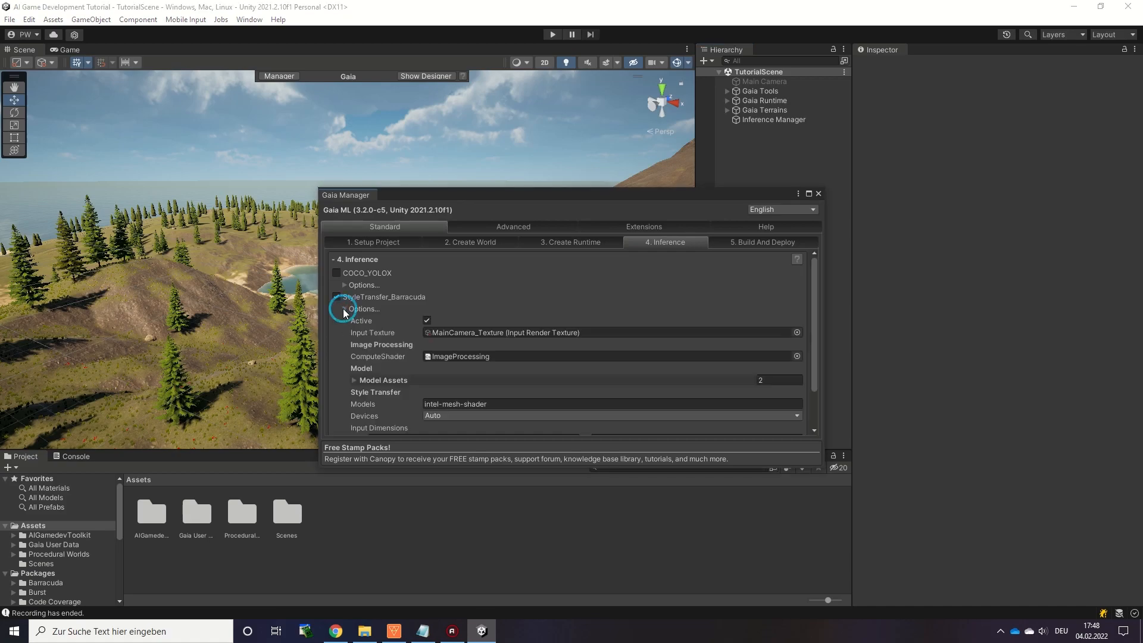
{"action": "scroll", "coordinate": [371, 368], "scroll_direction": "down", "scroll_amount": 1}
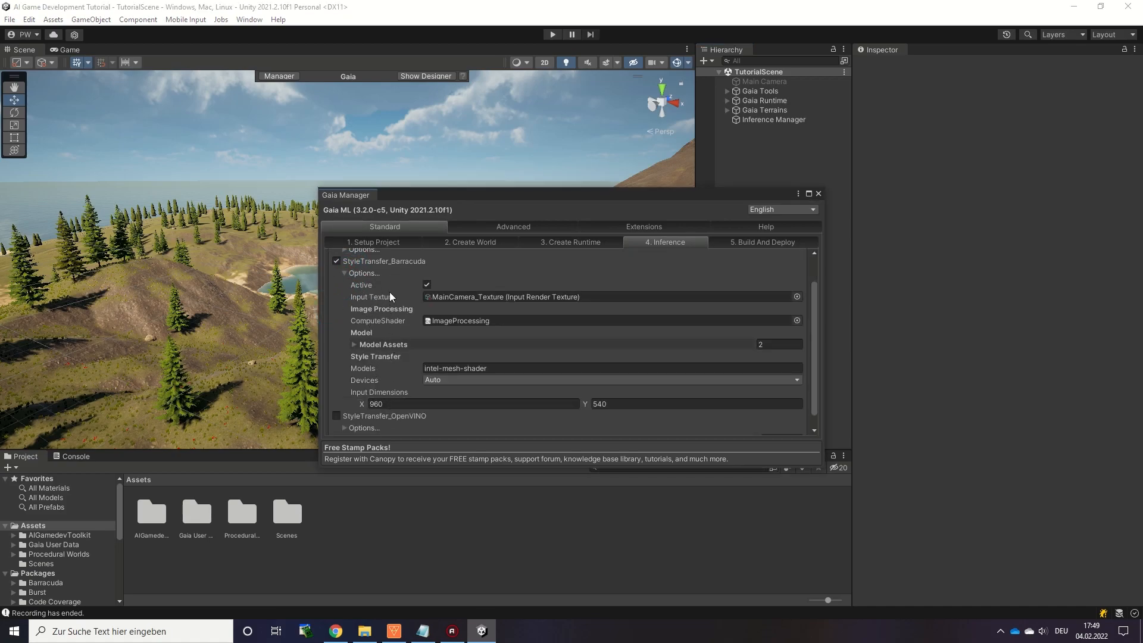
Examine the Inference Manager object's feature list and feature settings, and close the Gaia Manager
{"action": "left_click", "coordinate": [763, 121]}
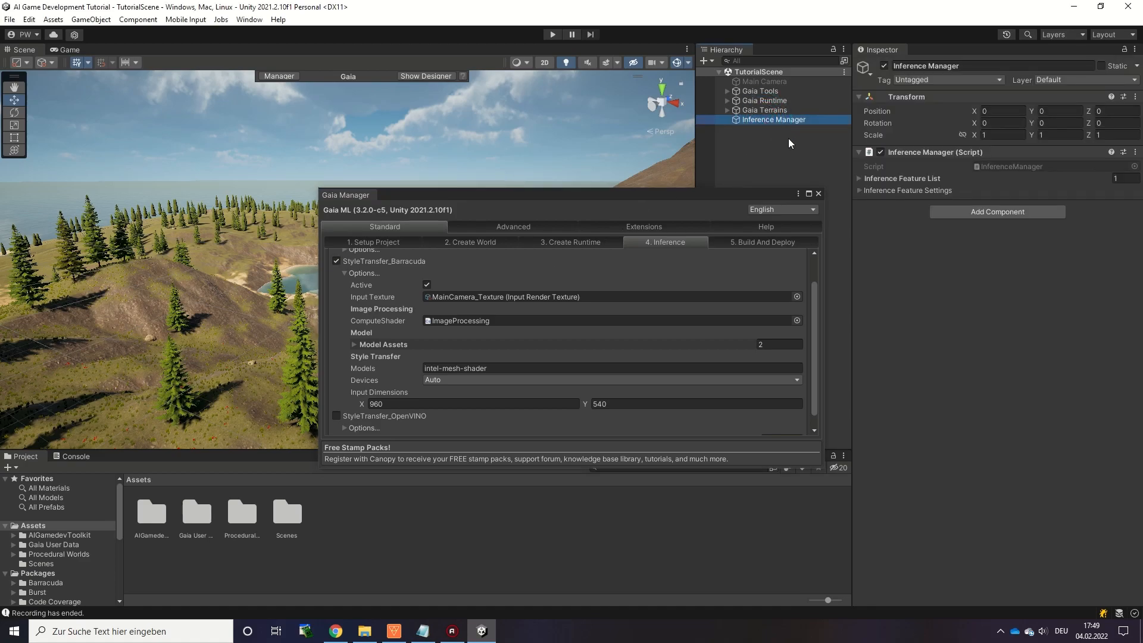
{"action": "left_click", "coordinate": [858, 178]}
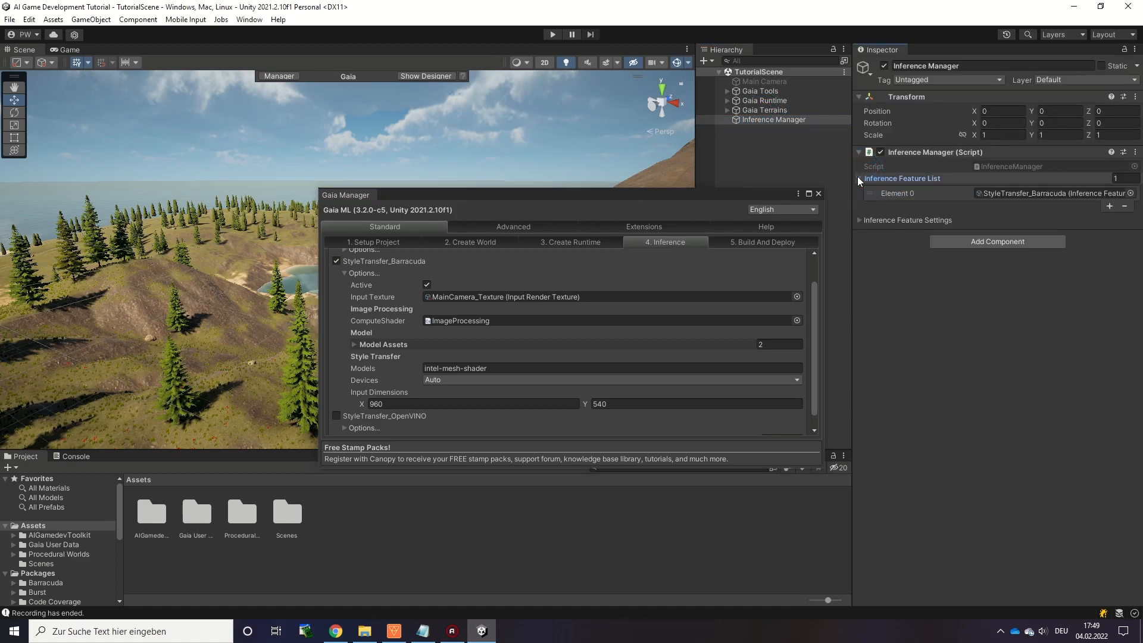
{"action": "left_click", "coordinate": [859, 219]}
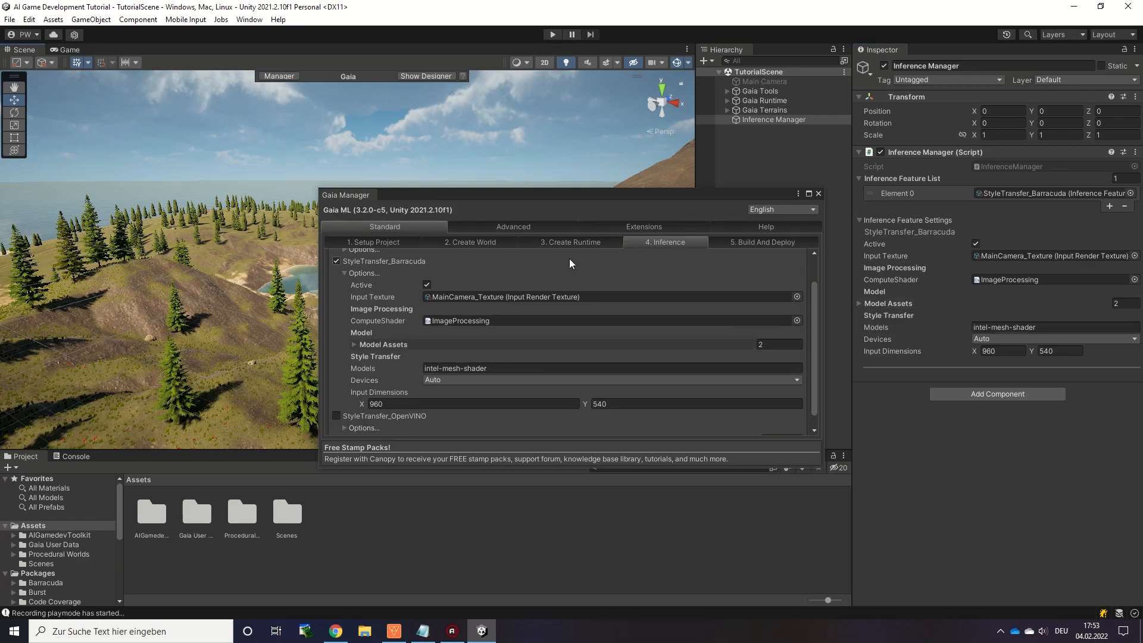
{"action": "left_click", "coordinate": [819, 194]}
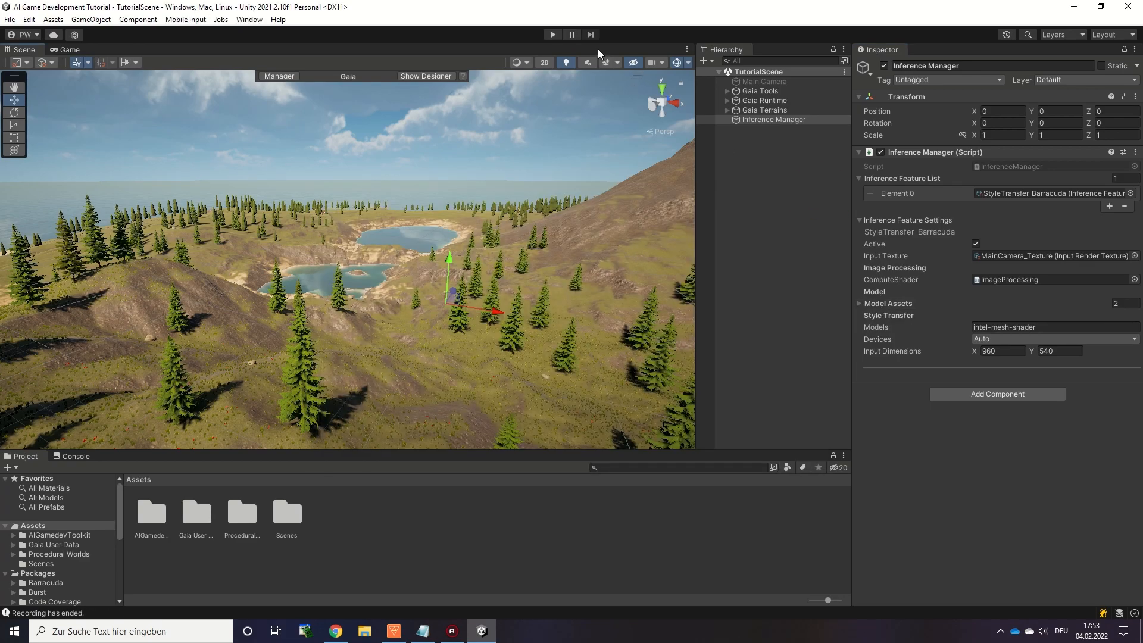
Run the scene in Play mode and fly around to examine the style transfer effect
{"action": "left_click", "coordinate": [554, 34]}
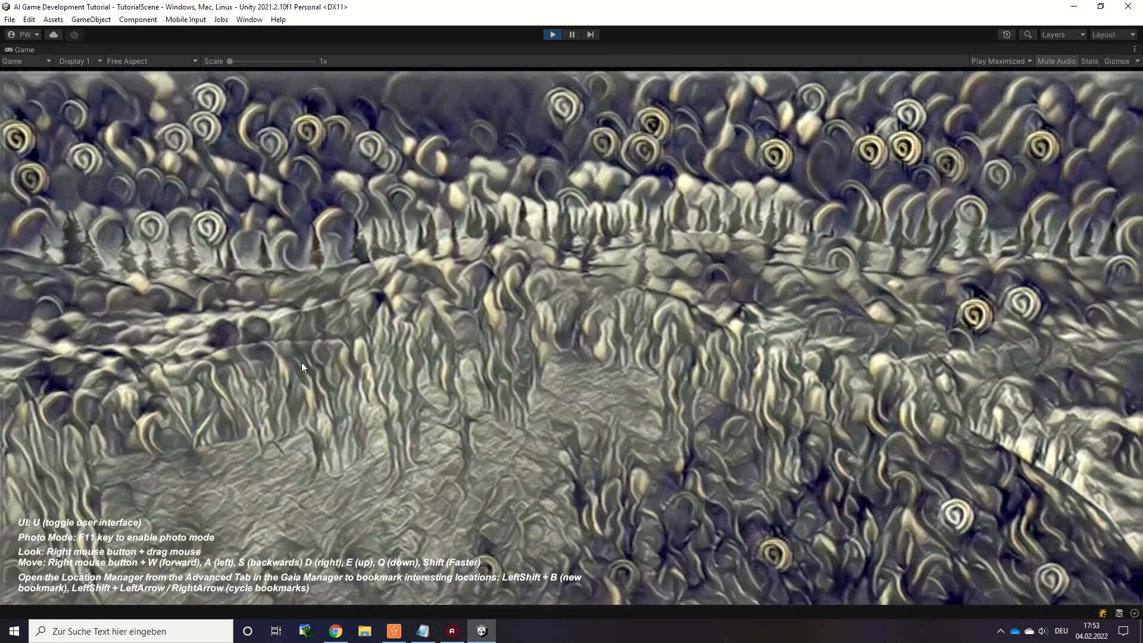
{"action": "mouse_move", "coordinate": [301, 362]}
{"action": "right_mouse_down"}
{"action": "mouse_move", "coordinate": [280, 327]}
{"action": "mouse_move", "coordinate": [231, 291]}
{"action": "mouse_move", "coordinate": [144, 308]}
{"action": "mouse_move", "coordinate": [177, 355]}
{"action": "mouse_move", "coordinate": [241, 328]}
{"action": "mouse_move", "coordinate": [268, 333]}
{"action": "mouse_move", "coordinate": [249, 344]}
{"action": "mouse_move", "coordinate": [269, 354]}
{"action": "mouse_move", "coordinate": [624, 337]}
{"action": "mouse_move", "coordinate": [559, 335]}
{"action": "mouse_move", "coordinate": [567, 327]}
{"action": "mouse_move", "coordinate": [574, 350]}
{"action": "mouse_move", "coordinate": [559, 359]}
{"action": "right_mouse_up"}
{"action": "key", "text": "w"}
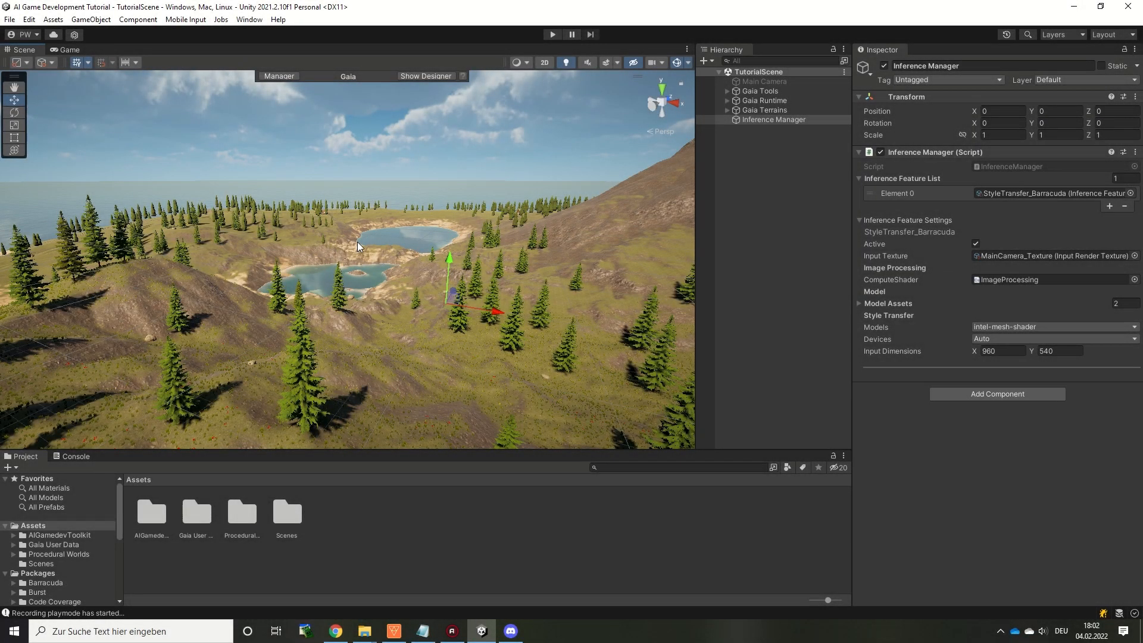
Review the COCO_YOLOX inference options and model assets in the Gaia Manager, and copy its models to StreamingAssets
{"action": "key", "text": "ctrl+g"}
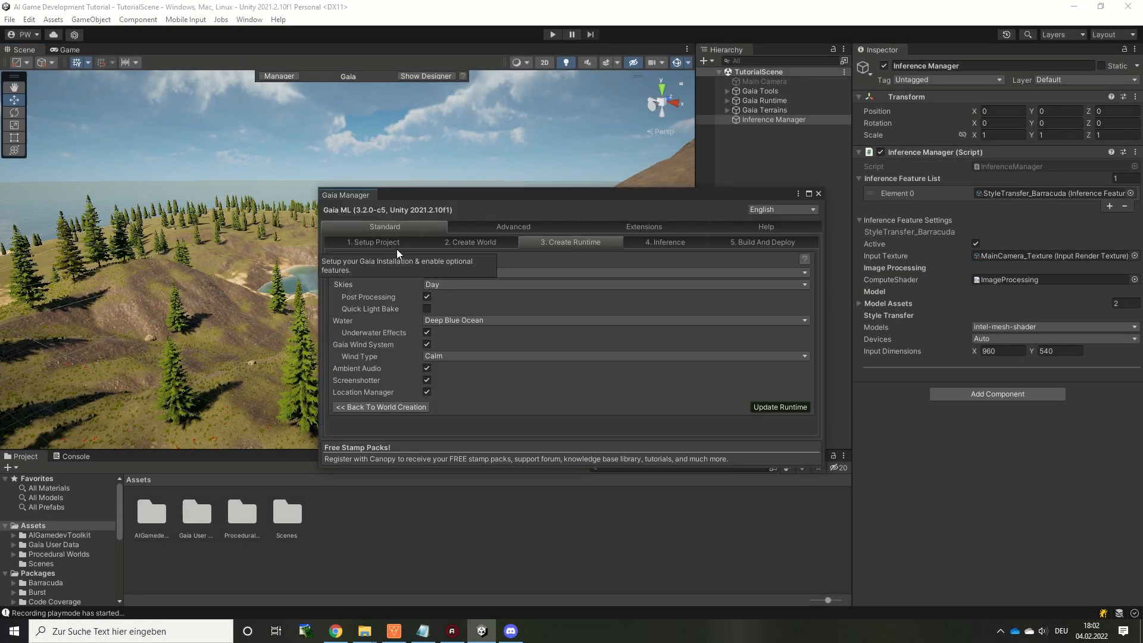
{"action": "left_click", "coordinate": [659, 243]}
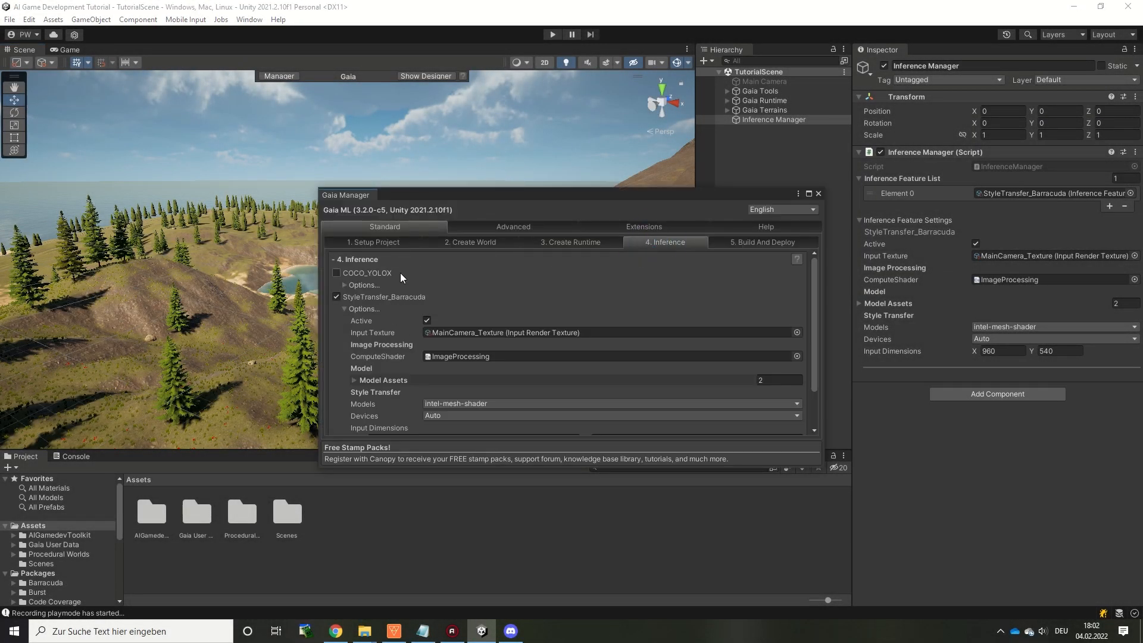
{"action": "left_click", "coordinate": [351, 285]}
{"action": "scroll", "coordinate": [428, 292], "scroll_direction": "down", "scroll_amount": 3}
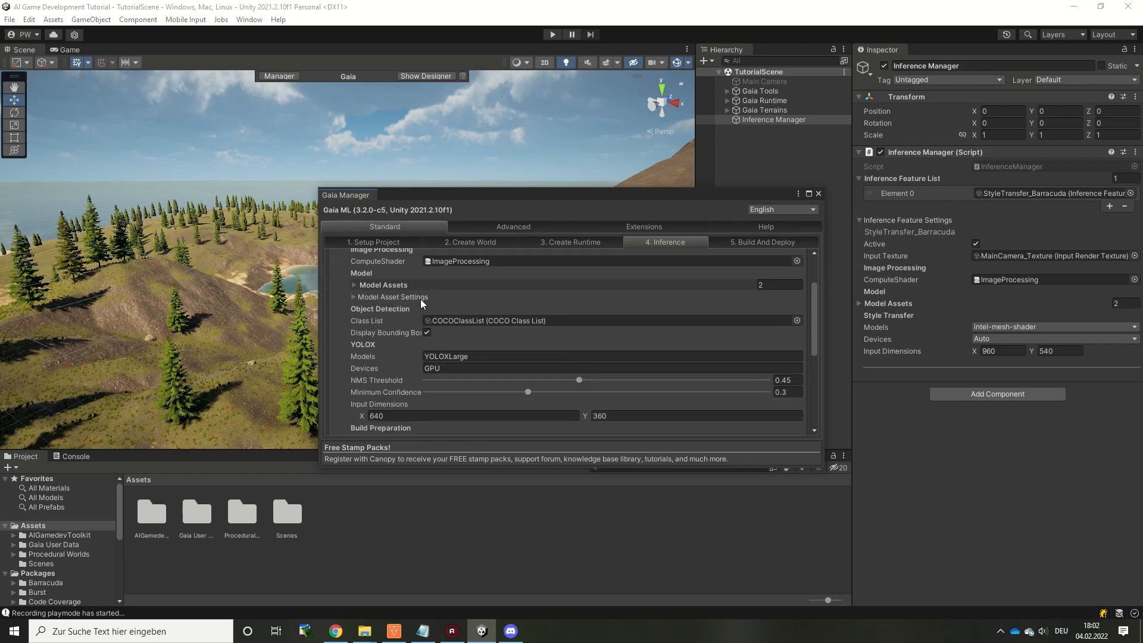
{"action": "left_click", "coordinate": [357, 286]}
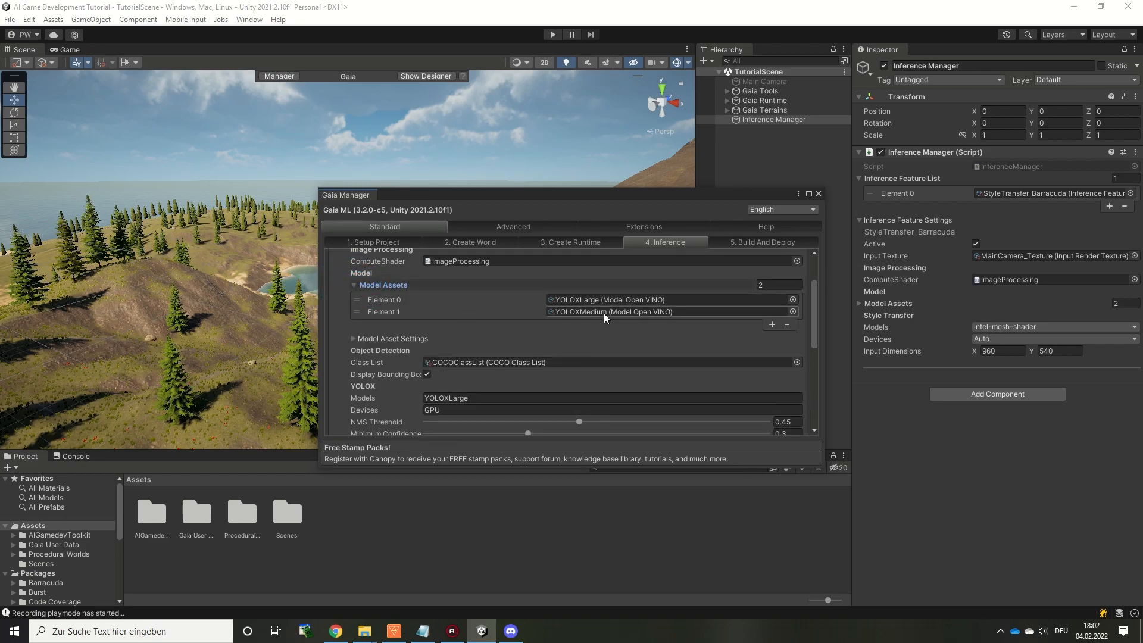
{"action": "scroll", "coordinate": [589, 310], "scroll_direction": "down", "scroll_amount": 3}
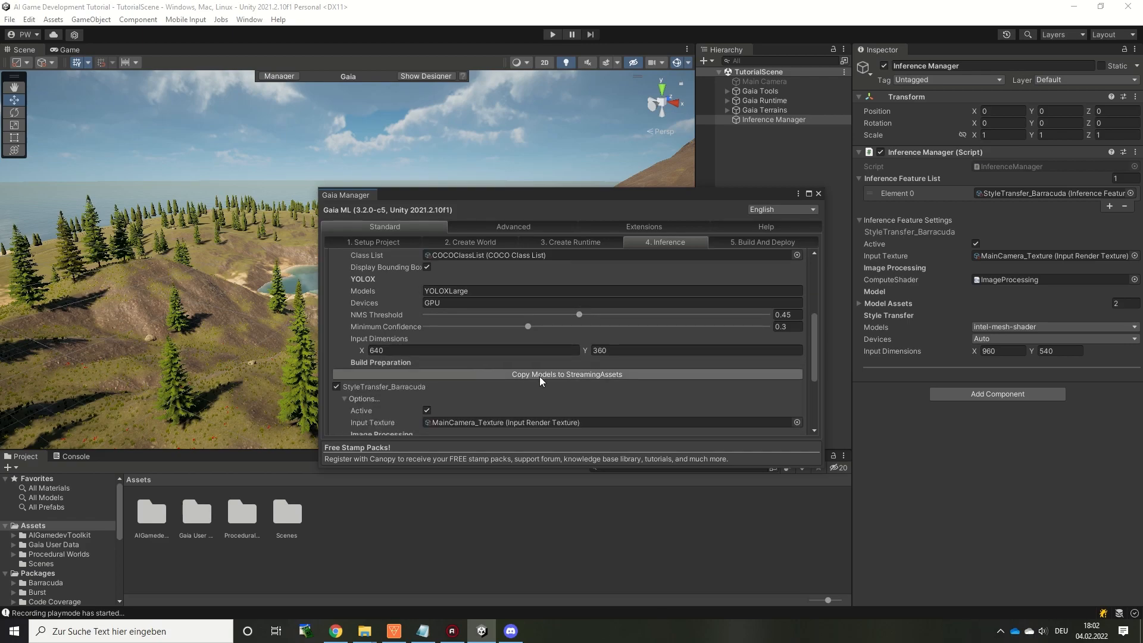
{"action": "left_click", "coordinate": [608, 372]}
{"action": "left_click", "coordinate": [572, 375]}
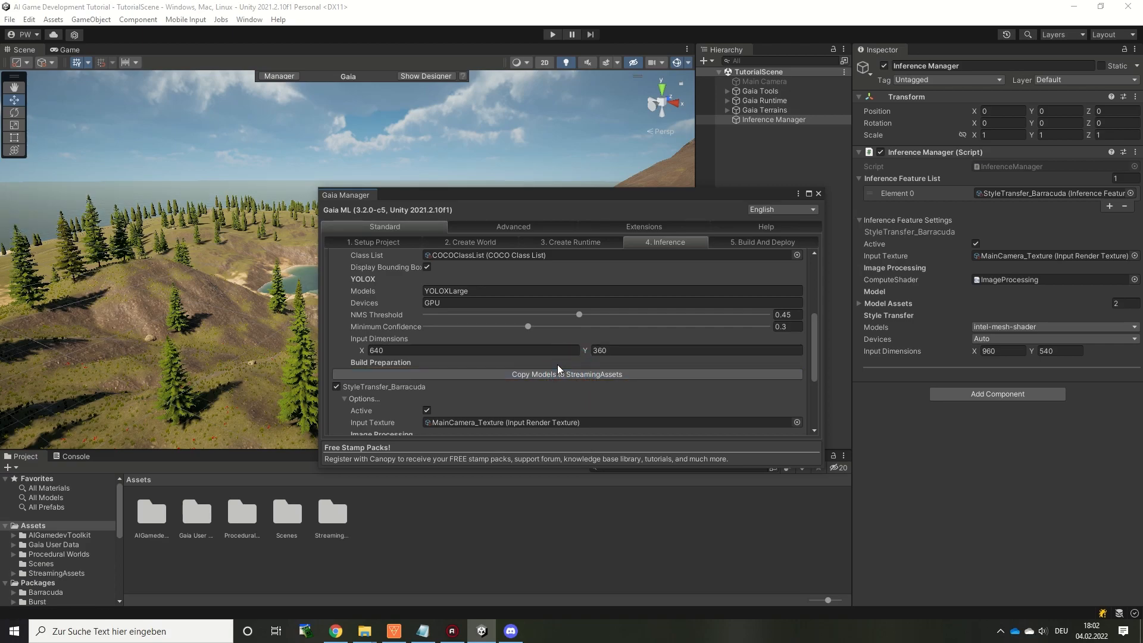
Inspect the YOLOXLarge and YOLOXMedium model folders inside the project's StreamingAssets folder
{"action": "double_click", "coordinate": [333, 518]}
{"action": "scroll", "coordinate": [158, 534], "scroll_direction": "down", "scroll_amount": 3, "text": "ctrl"}
{"action": "double_click", "coordinate": [164, 491]}
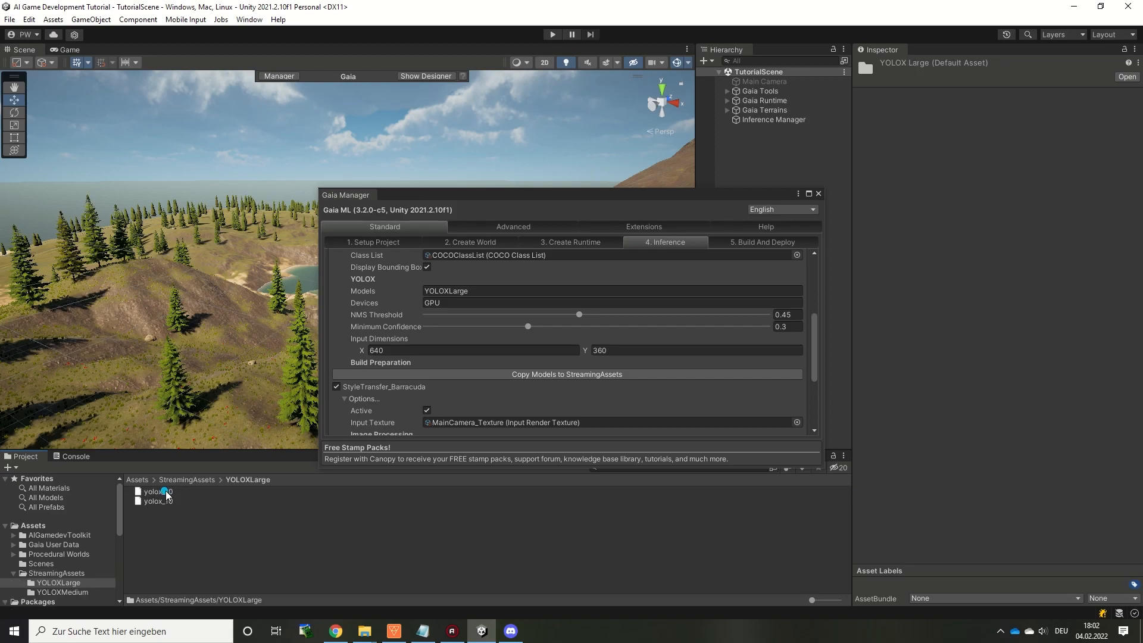
{"action": "left_click", "coordinate": [72, 593]}
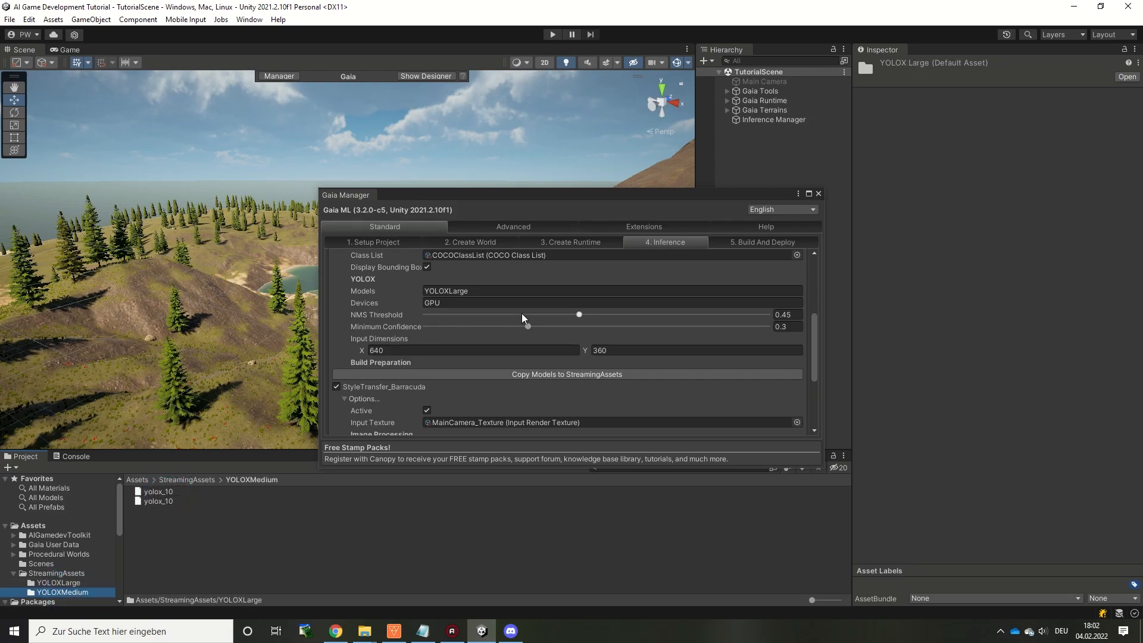
Display the Inference Manager object's settings and collapse the COCO_YOLOX and StyleTransfer_Barracuda options in the Gaia Manager
{"action": "scroll", "coordinate": [522, 319], "scroll_direction": "up", "scroll_amount": 3}
{"action": "scroll", "coordinate": [520, 320], "scroll_direction": "up", "scroll_amount": 3}
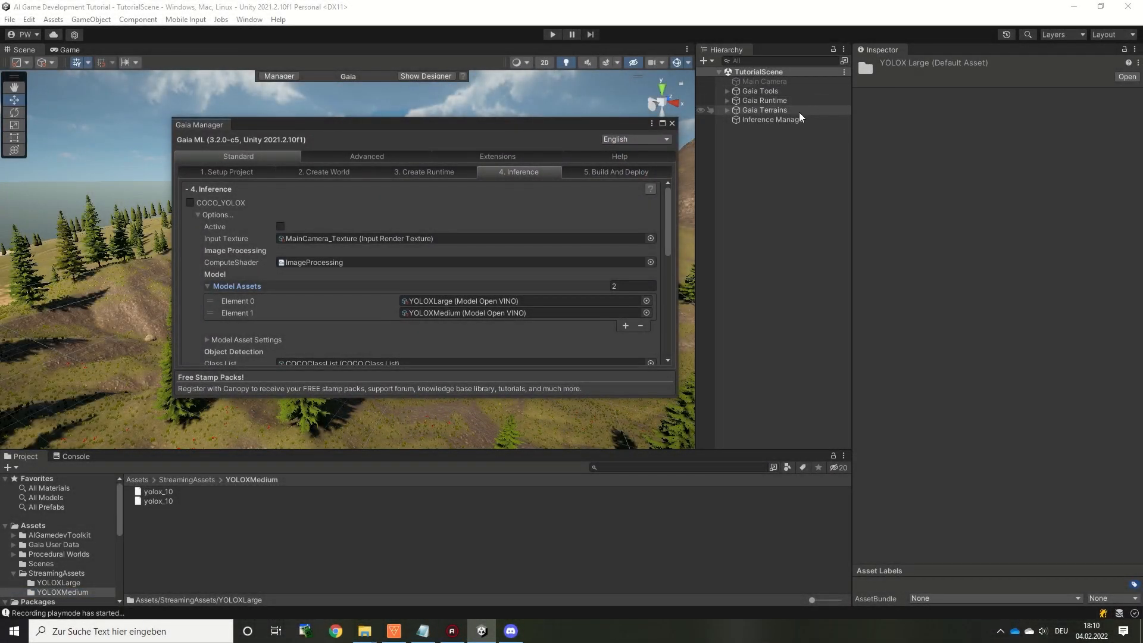
{"action": "left_click", "coordinate": [792, 119]}
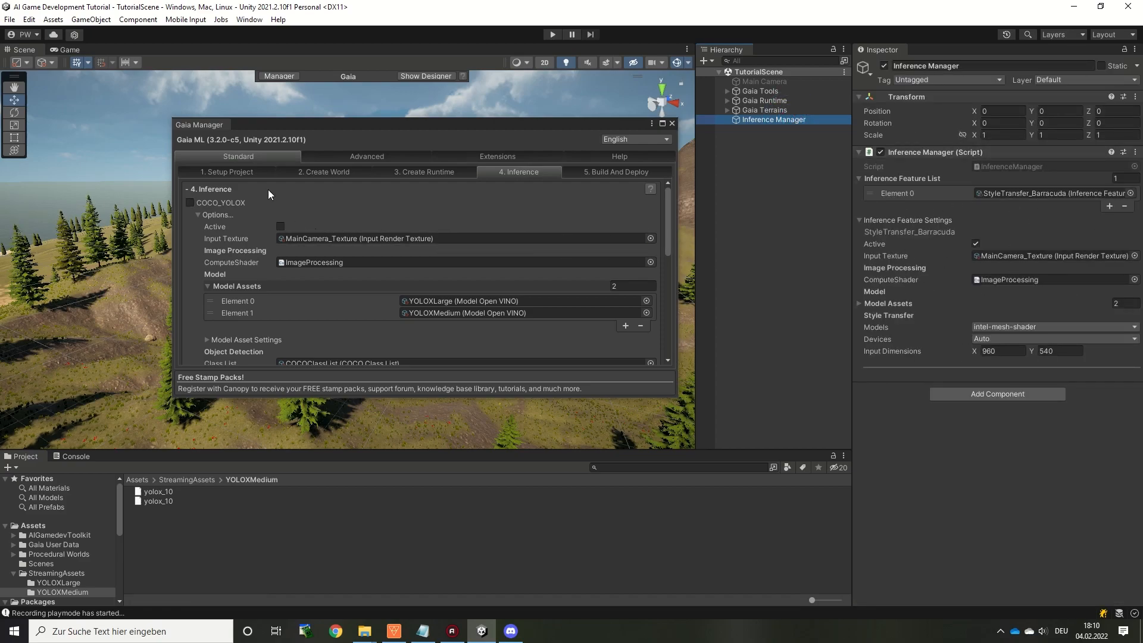
{"action": "left_click", "coordinate": [198, 214]}
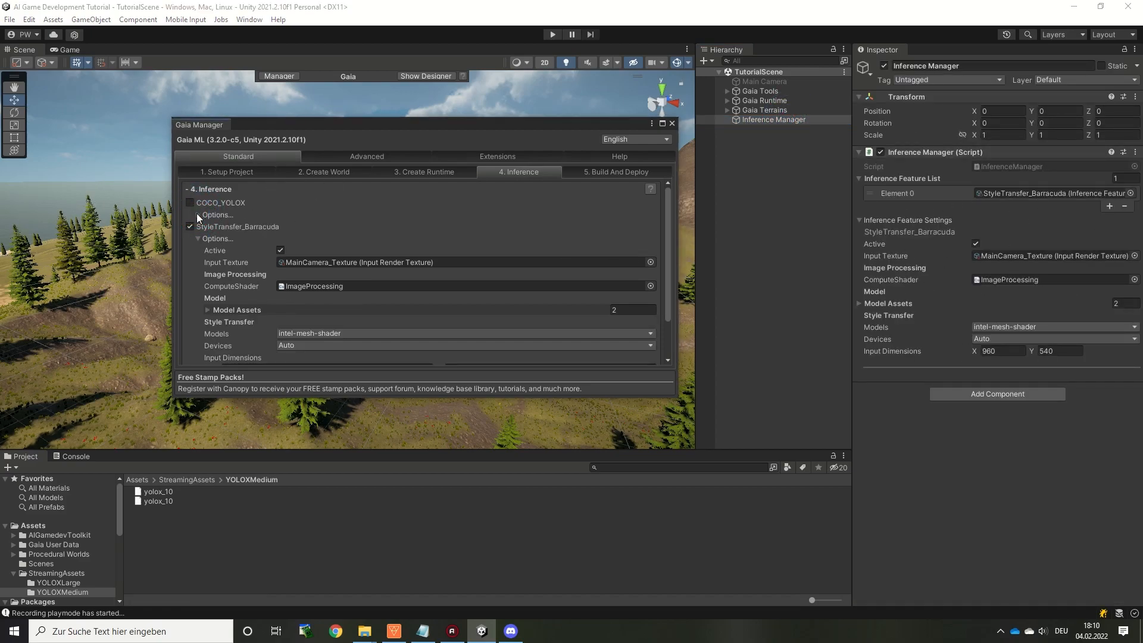
{"action": "left_click", "coordinate": [199, 238]}
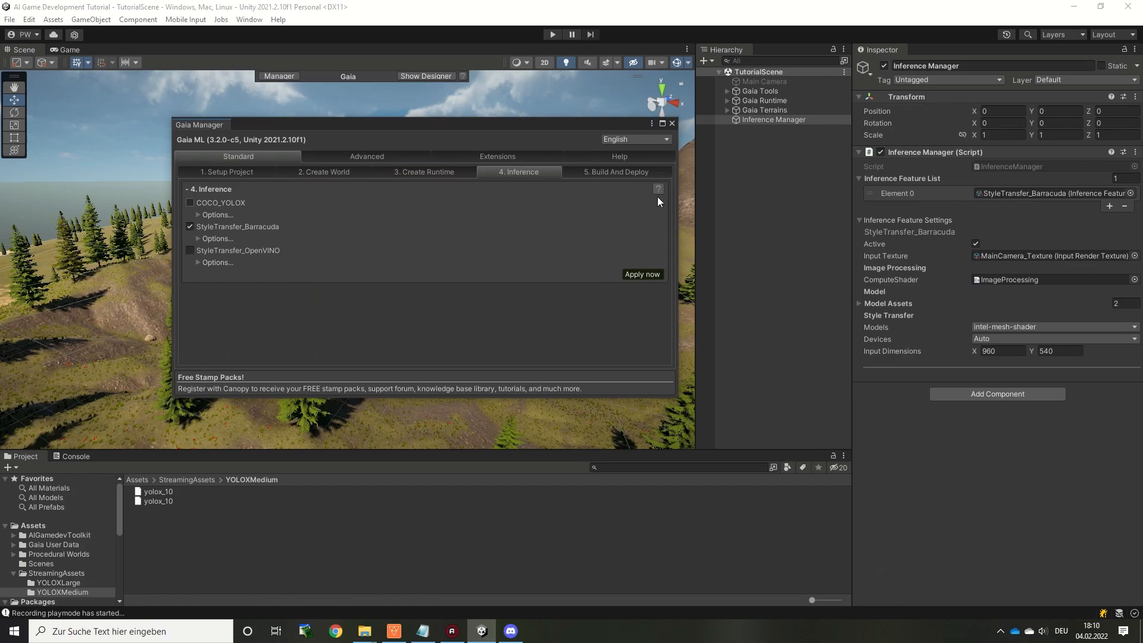
Open the AI Gamedev Toolkit documentation from the inference section's help and skim it through to the sections on developing and integrating inferences
{"action": "left_click", "coordinate": [657, 189]}
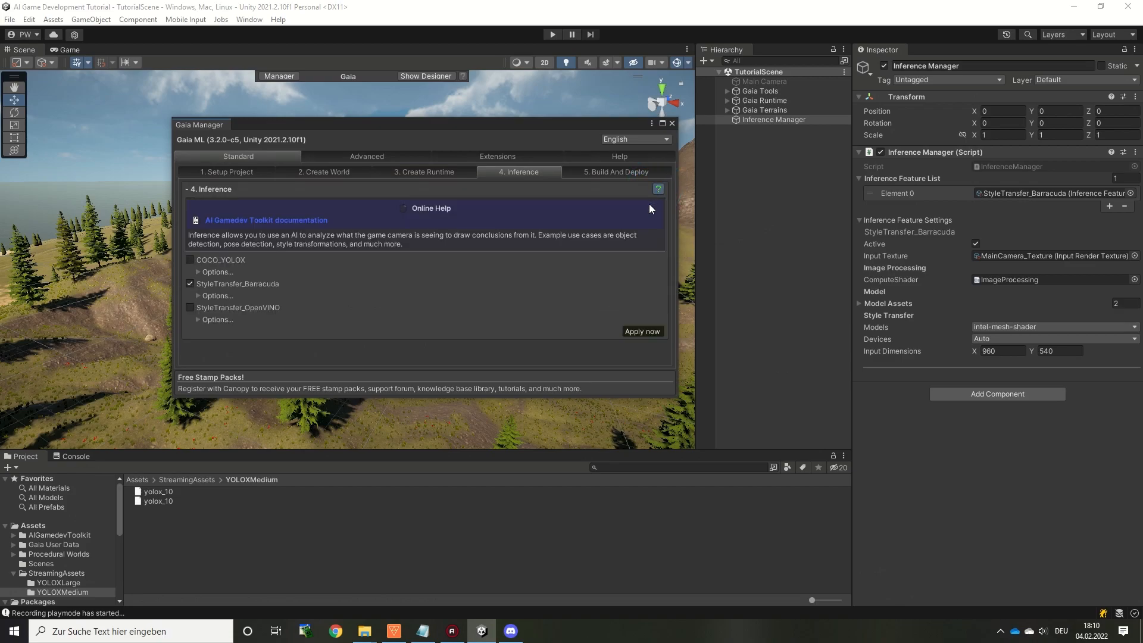
{"action": "left_click", "coordinate": [262, 222]}
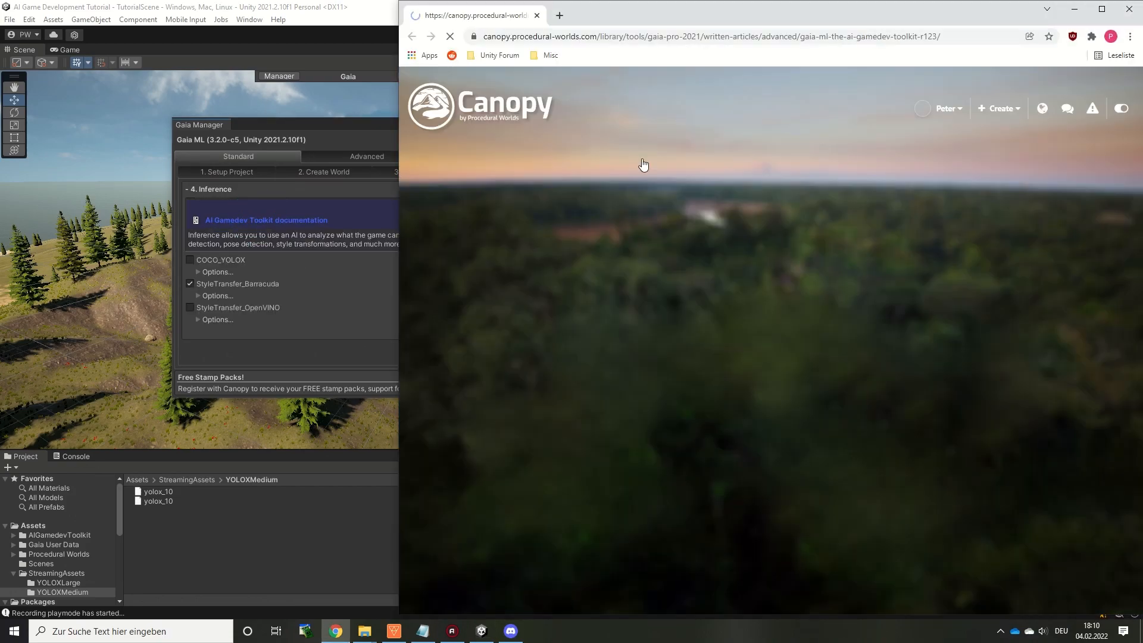
{"action": "scroll", "coordinate": [627, 291], "scroll_direction": "down", "scroll_amount": 3}
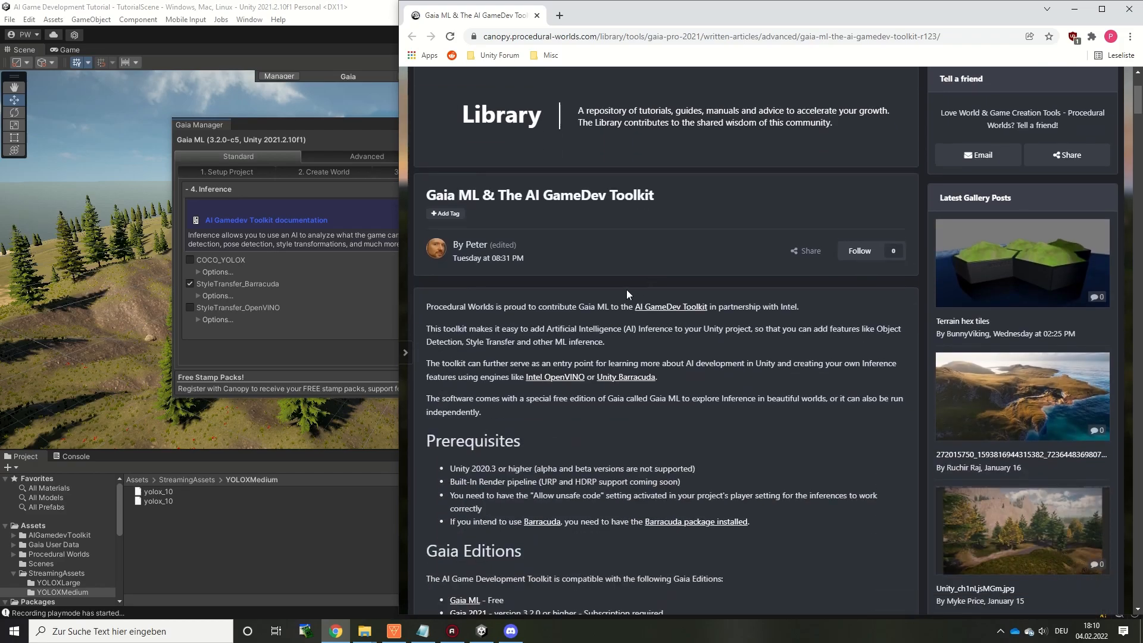
{"action": "scroll", "coordinate": [627, 294], "scroll_direction": "down", "scroll_amount": 20}
{"action": "scroll", "coordinate": [603, 388], "scroll_direction": "down", "scroll_amount": 12}
{"action": "left_click_drag", "start_coordinate": [1137, 253], "coordinate": [1141, 462]}
{"action": "scroll", "coordinate": [664, 284], "scroll_direction": "down", "scroll_amount": 3}
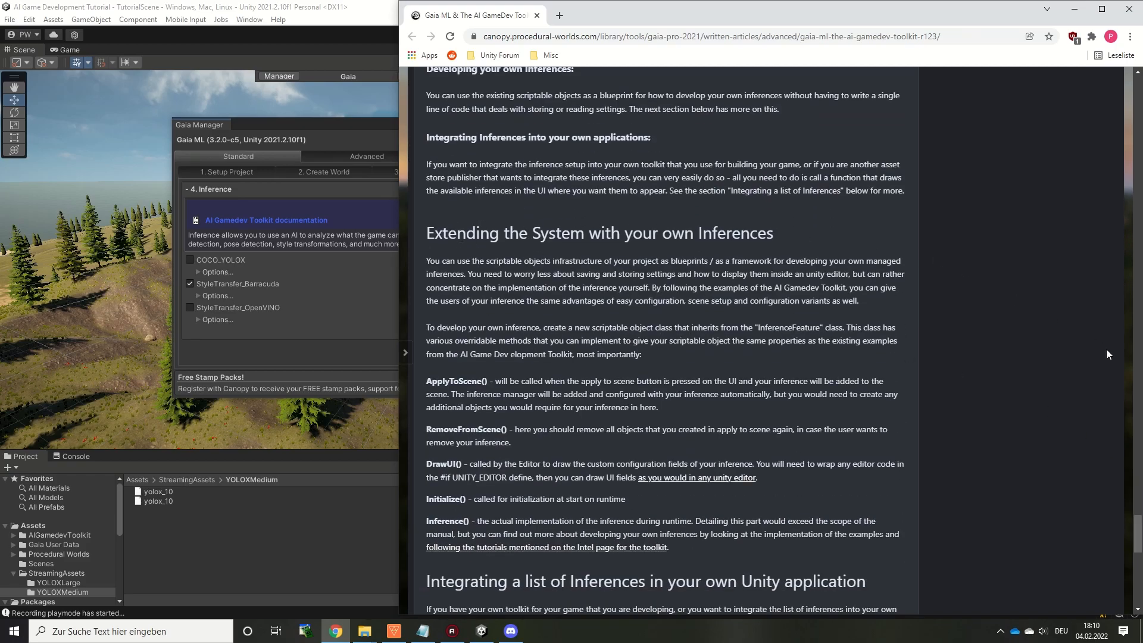
{"action": "left_click_drag", "start_coordinate": [1140, 518], "coordinate": [1136, 101]}
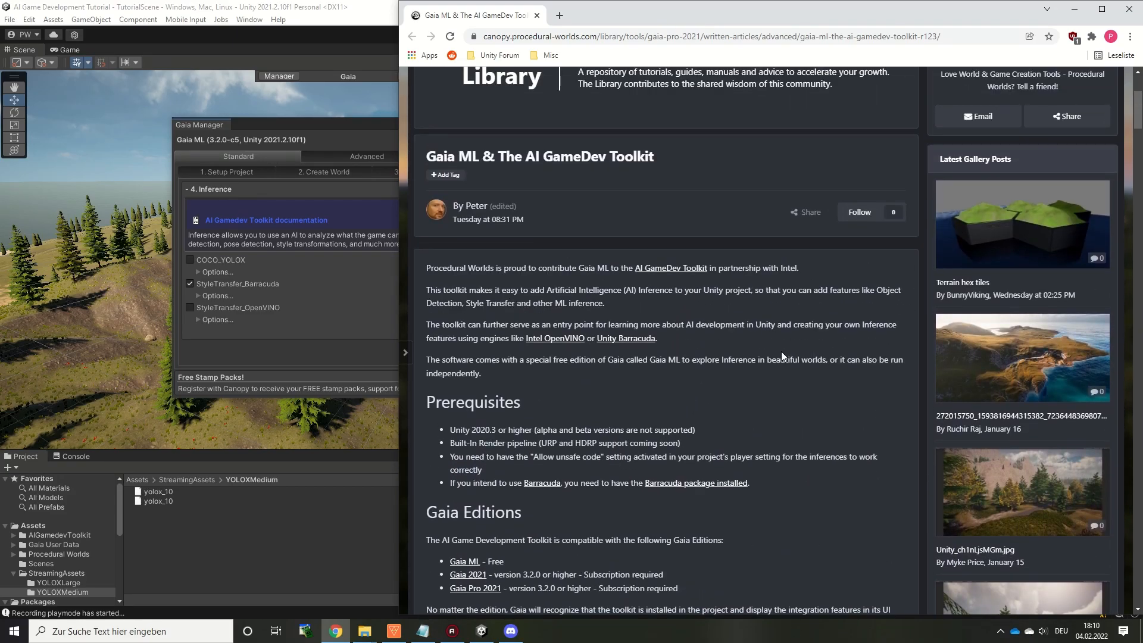
Open Intel's AI GameDev Toolkit page from the article's introduction and read its style transfer and object detection tutorial sections
{"action": "left_click", "coordinate": [678, 269]}
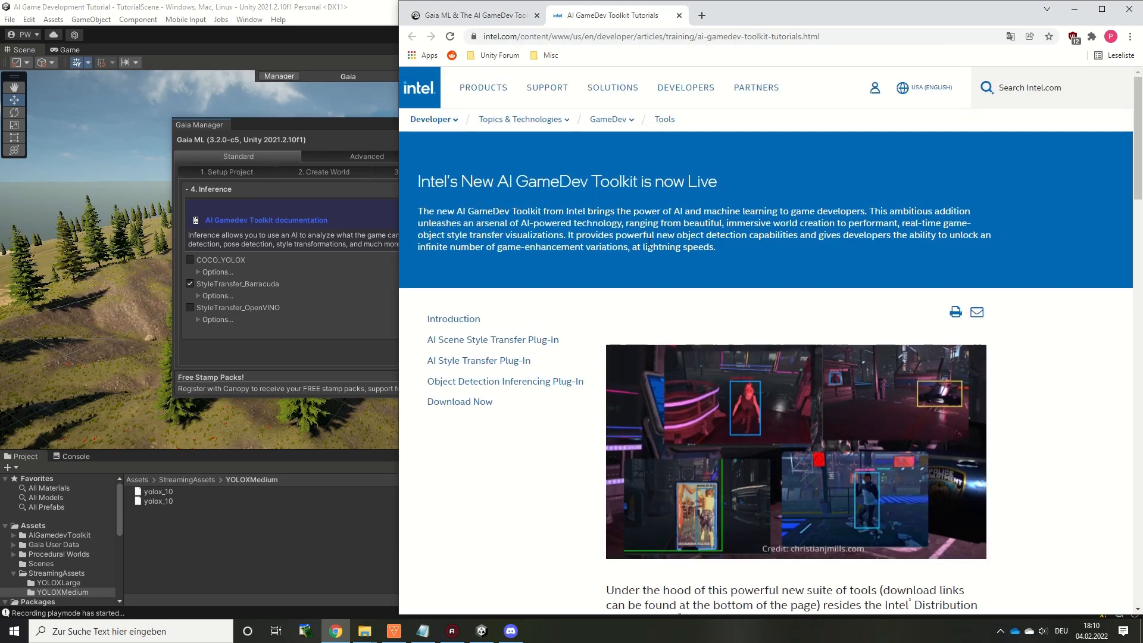
{"action": "scroll", "coordinate": [751, 323], "scroll_direction": "down", "scroll_amount": 20}
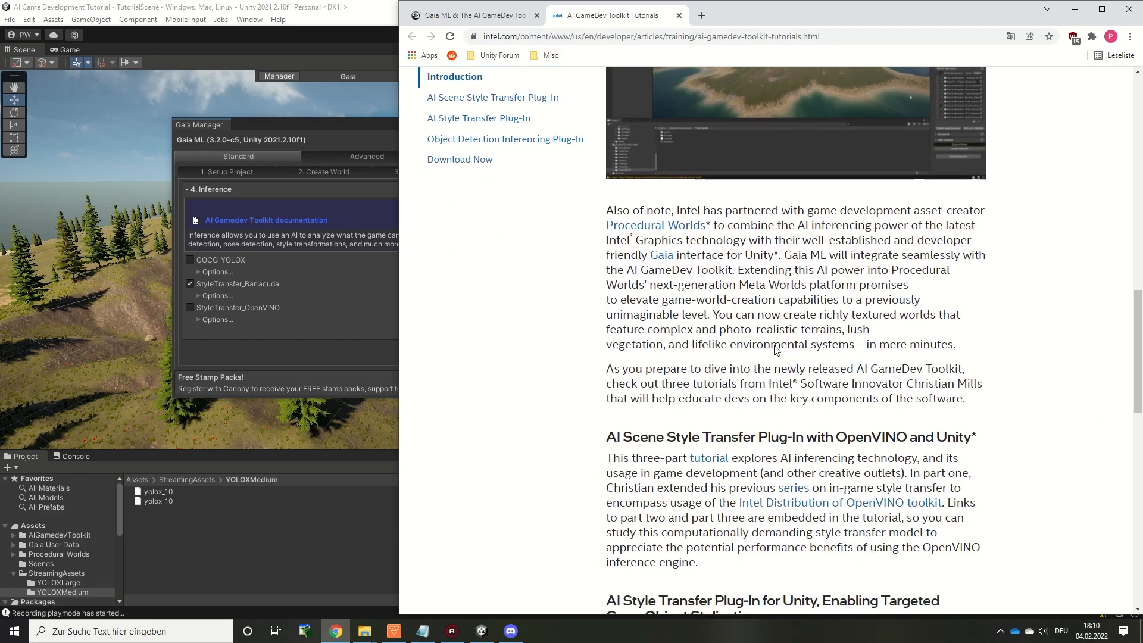
{"action": "scroll", "coordinate": [777, 350], "scroll_direction": "down", "scroll_amount": 4}
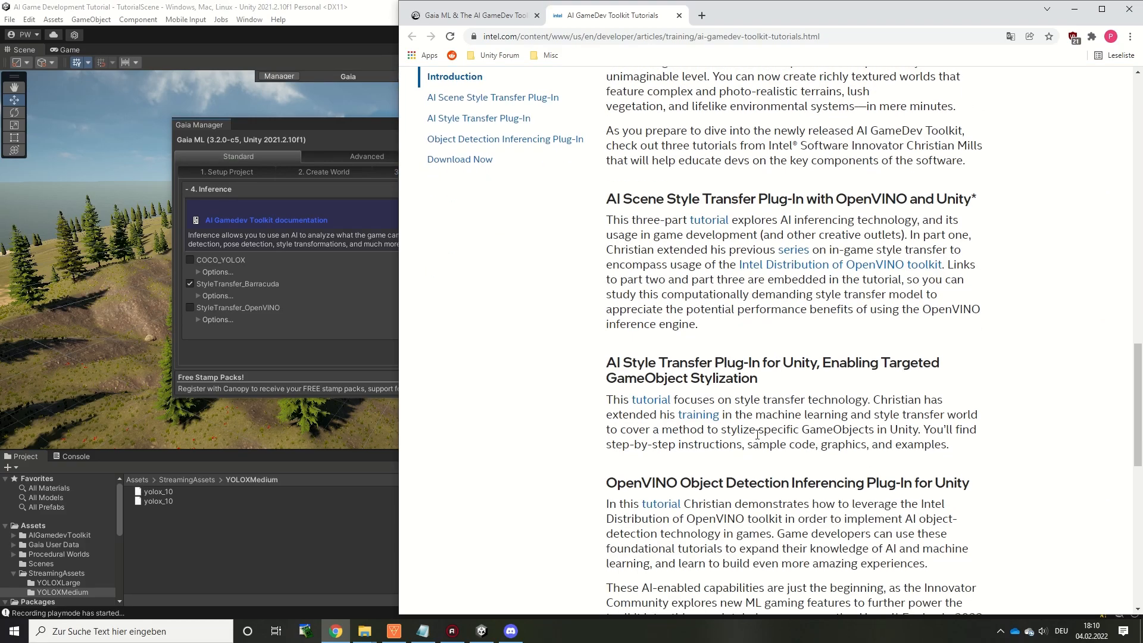